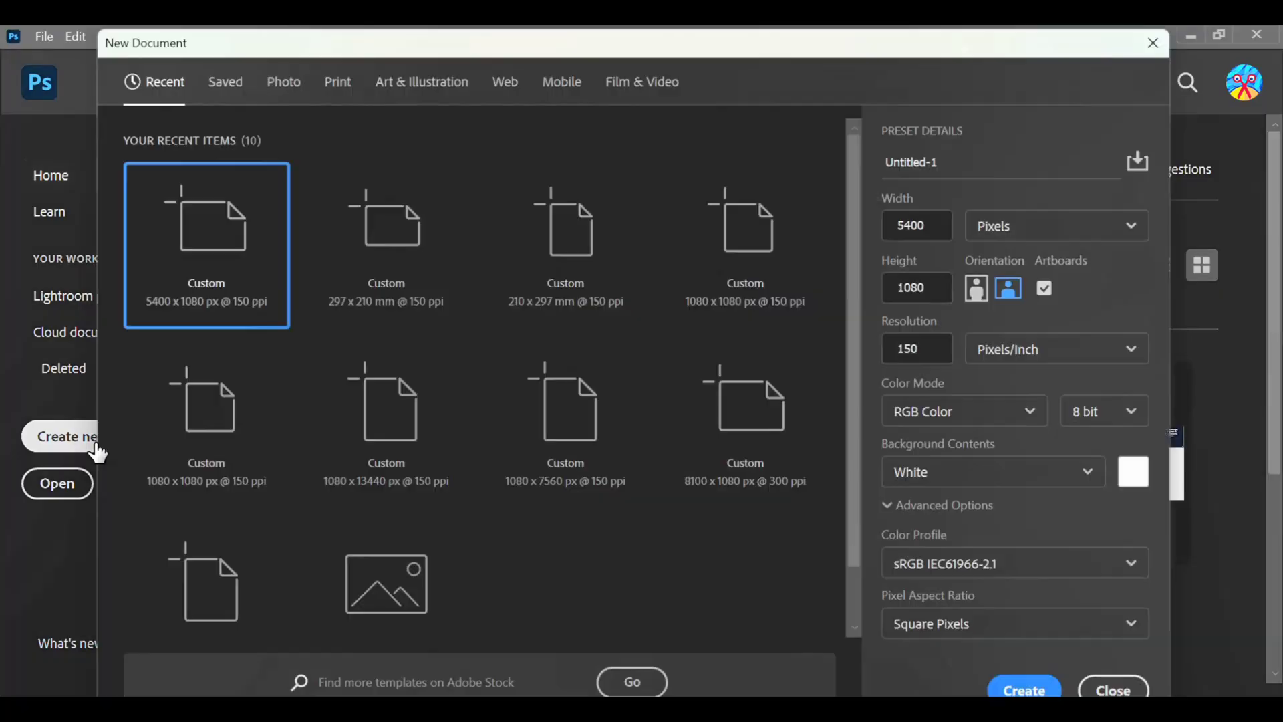
- Create a document named SEAMLESS from the 1080x1080 preset, widened to 1080*5 = 5400 px
click(201, 461)
click(988, 153)
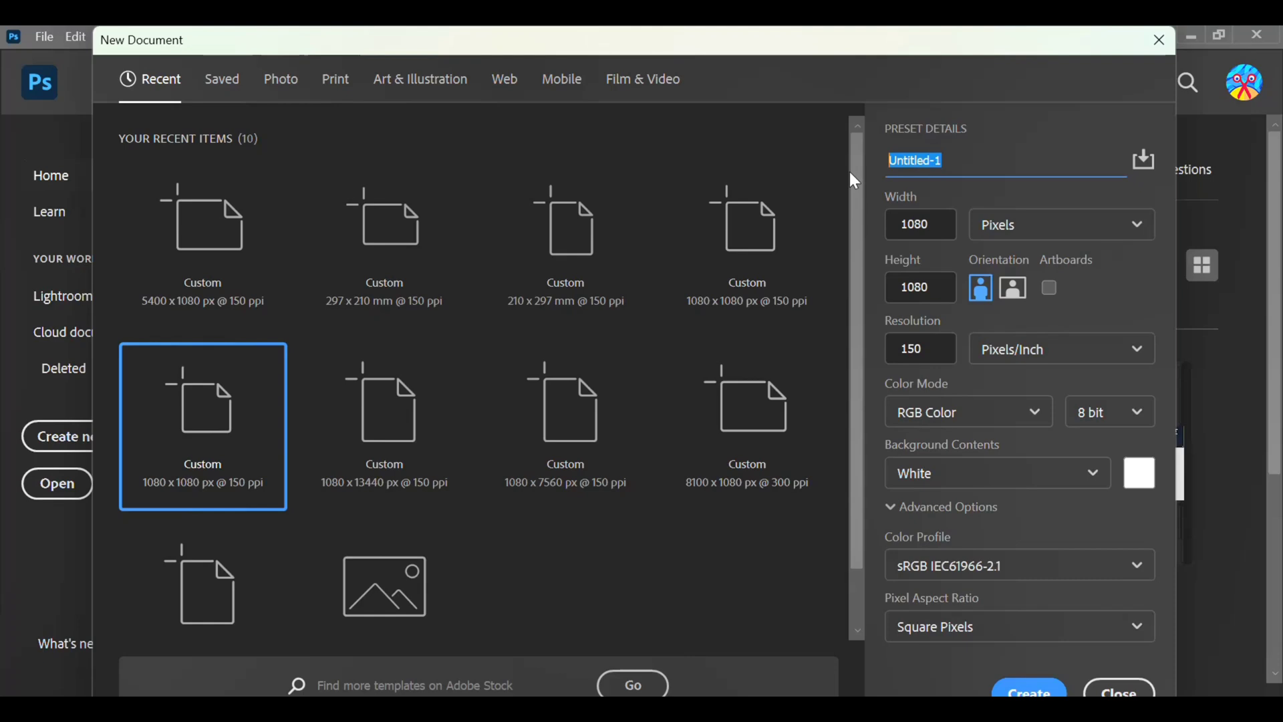
text(SEAM)
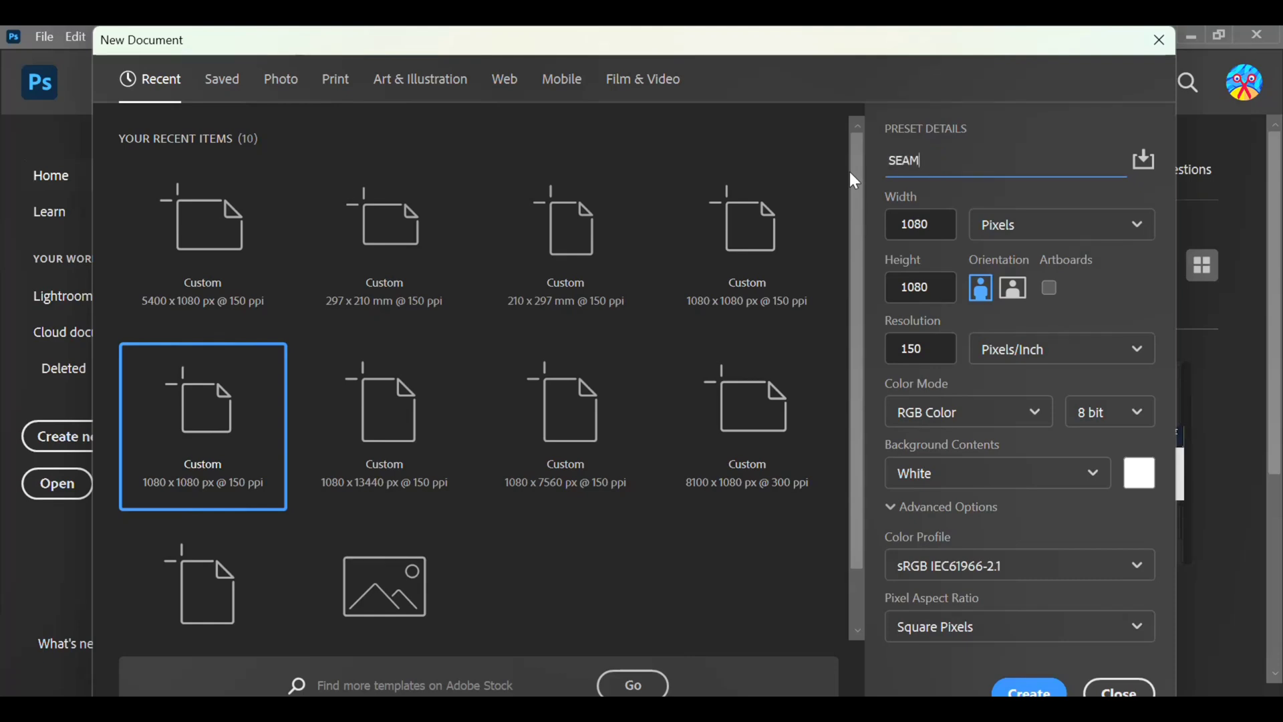
text(LESS)
click(939, 227)
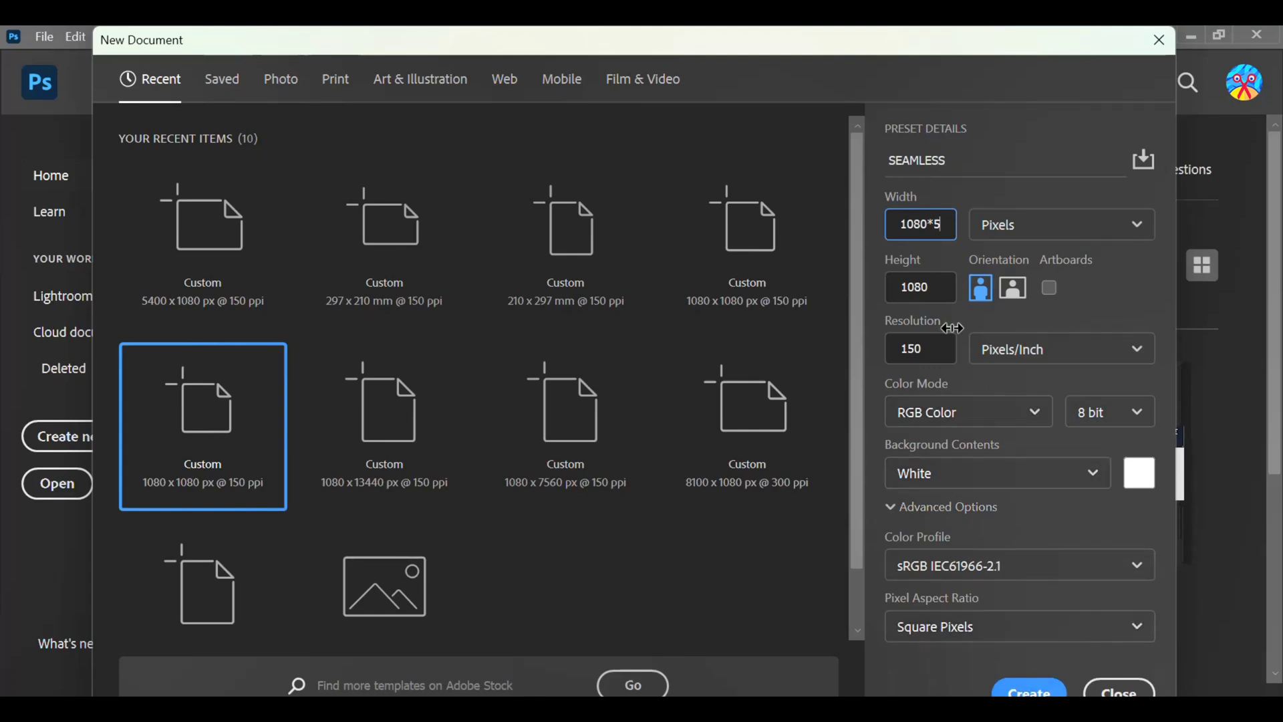
click(1028, 690)
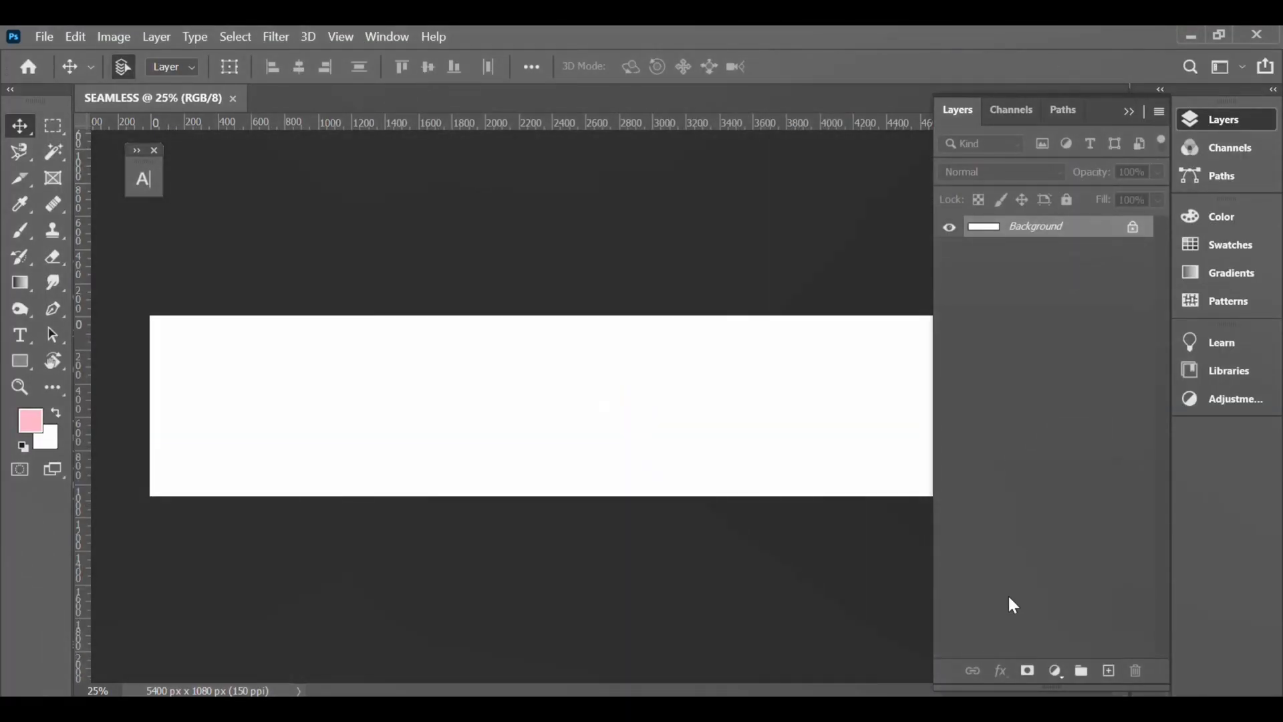
- Add a New Guide Layout of 5 columns with 0 px gutter across the banner
click(286, 294)
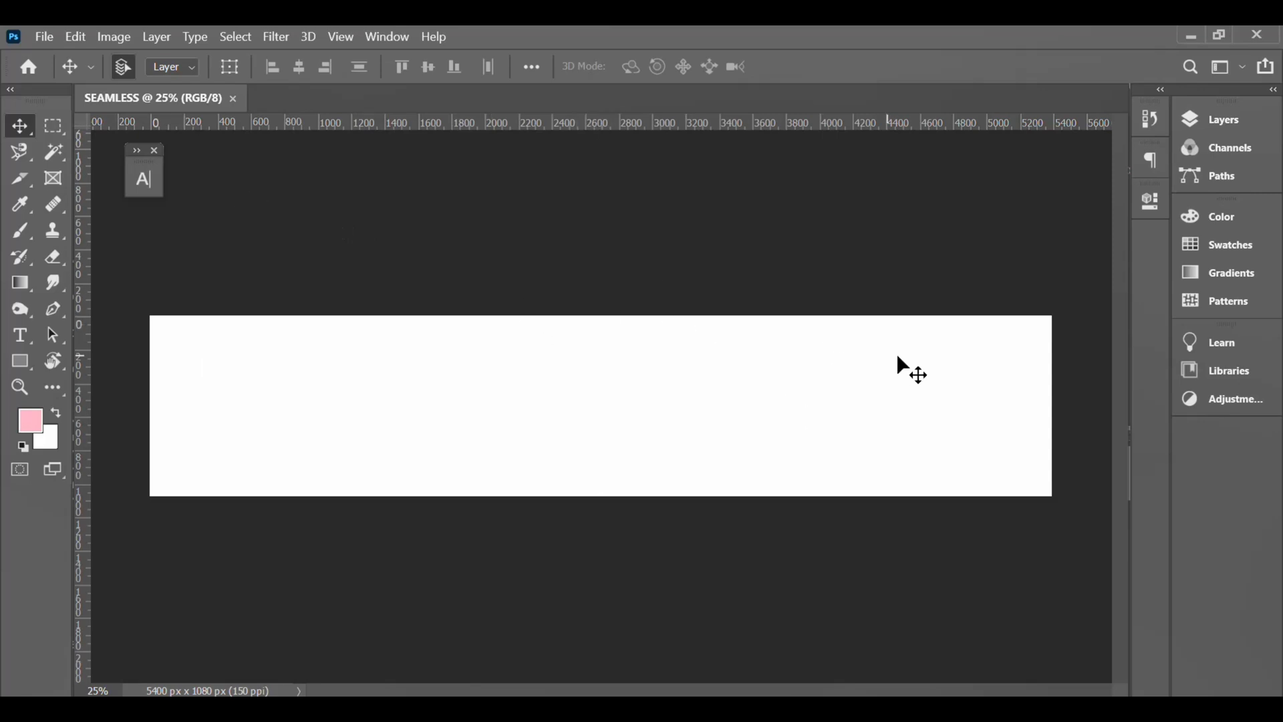
click(349, 29)
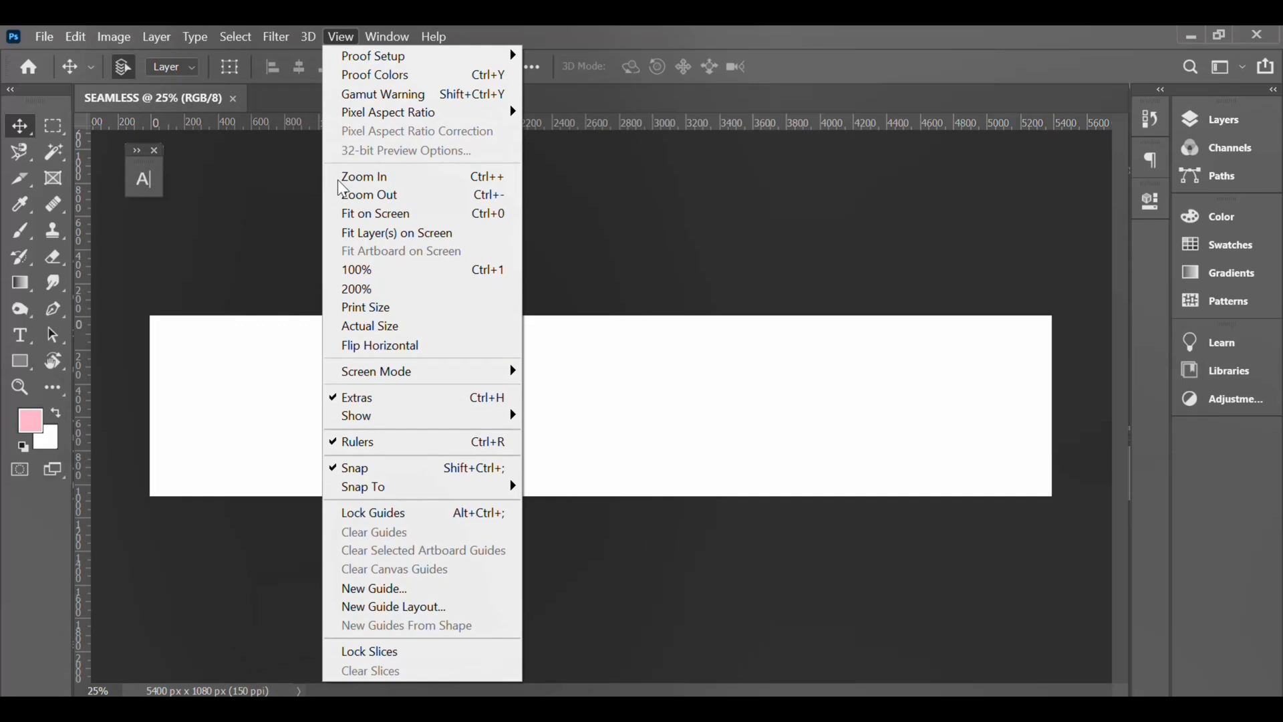
click(403, 608)
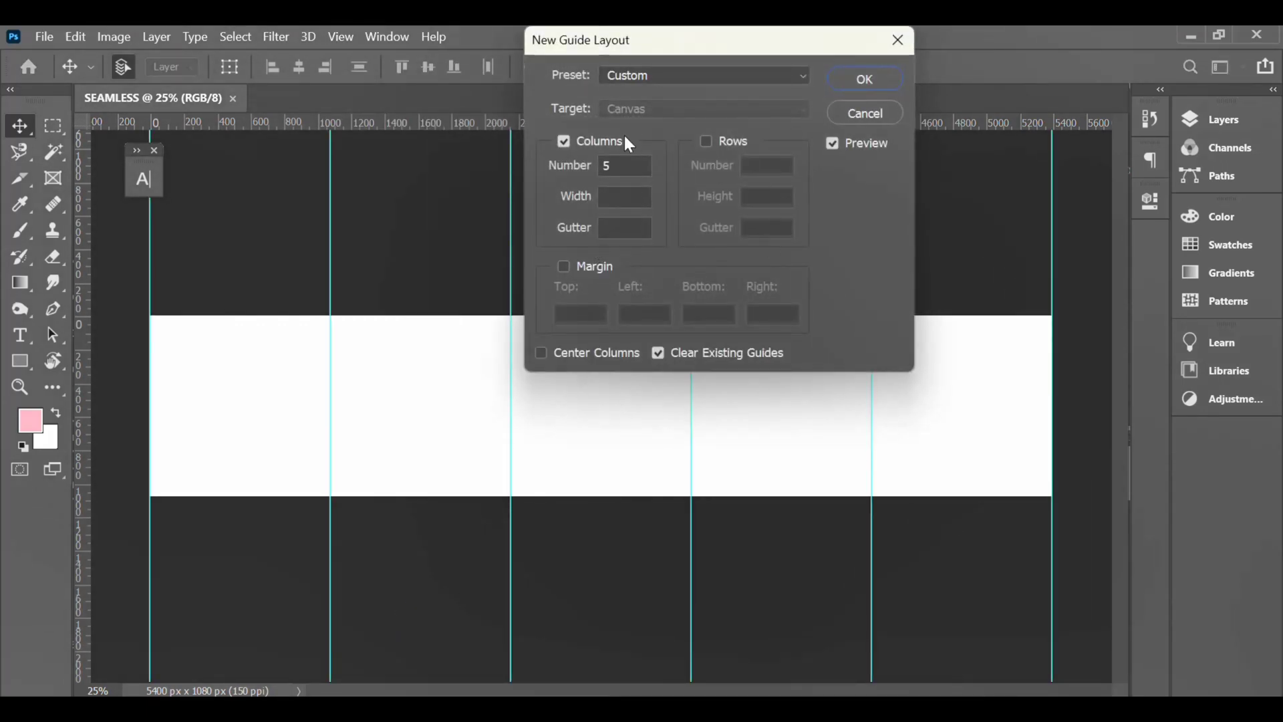
click(563, 140)
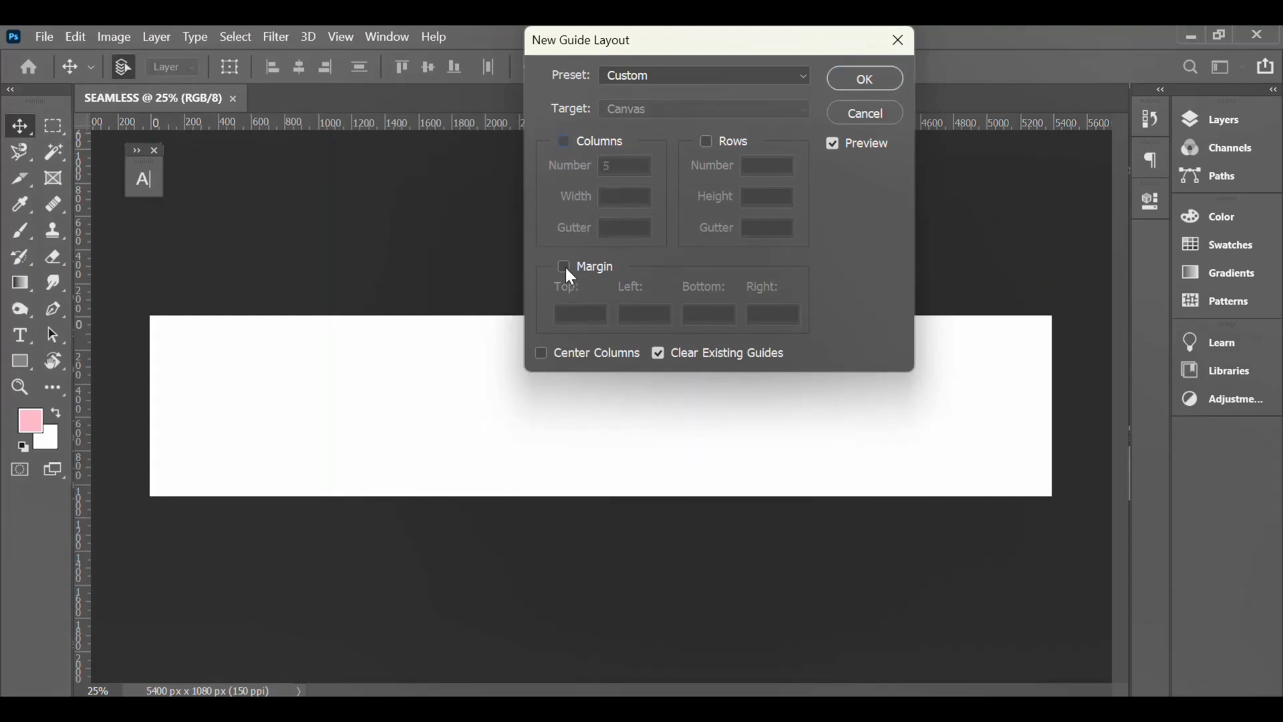
click(564, 266)
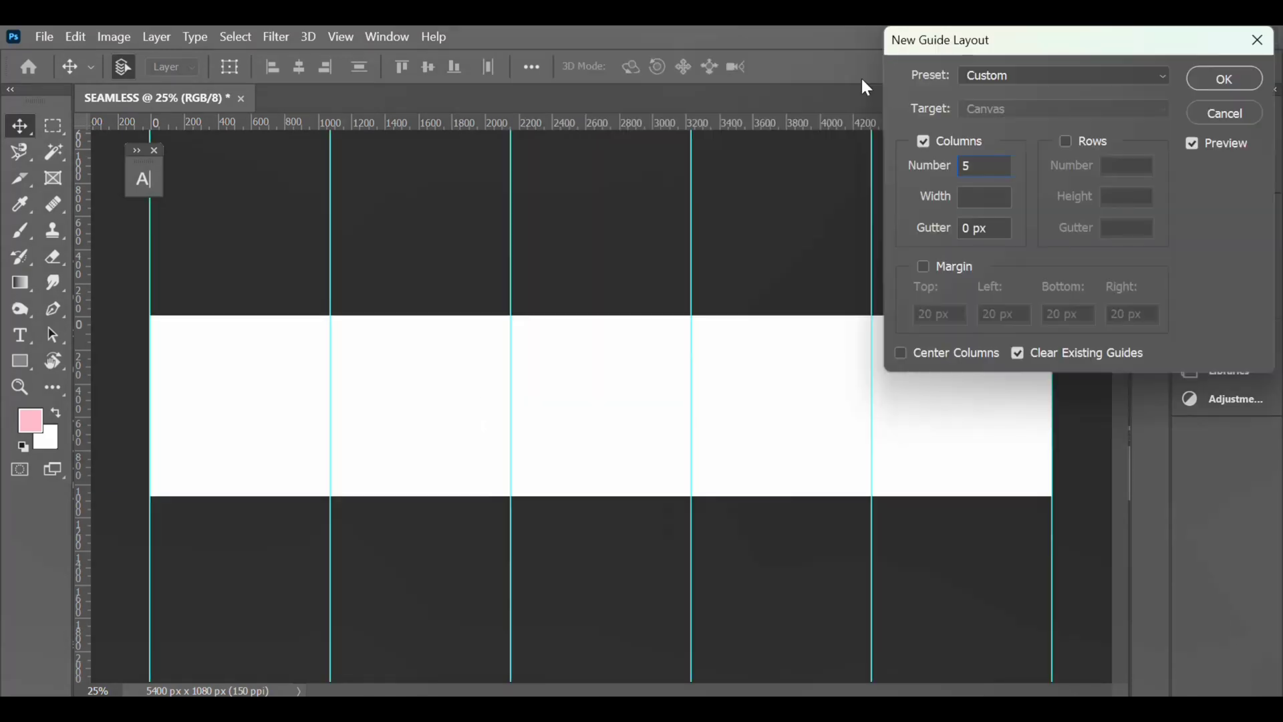
click(1230, 80)
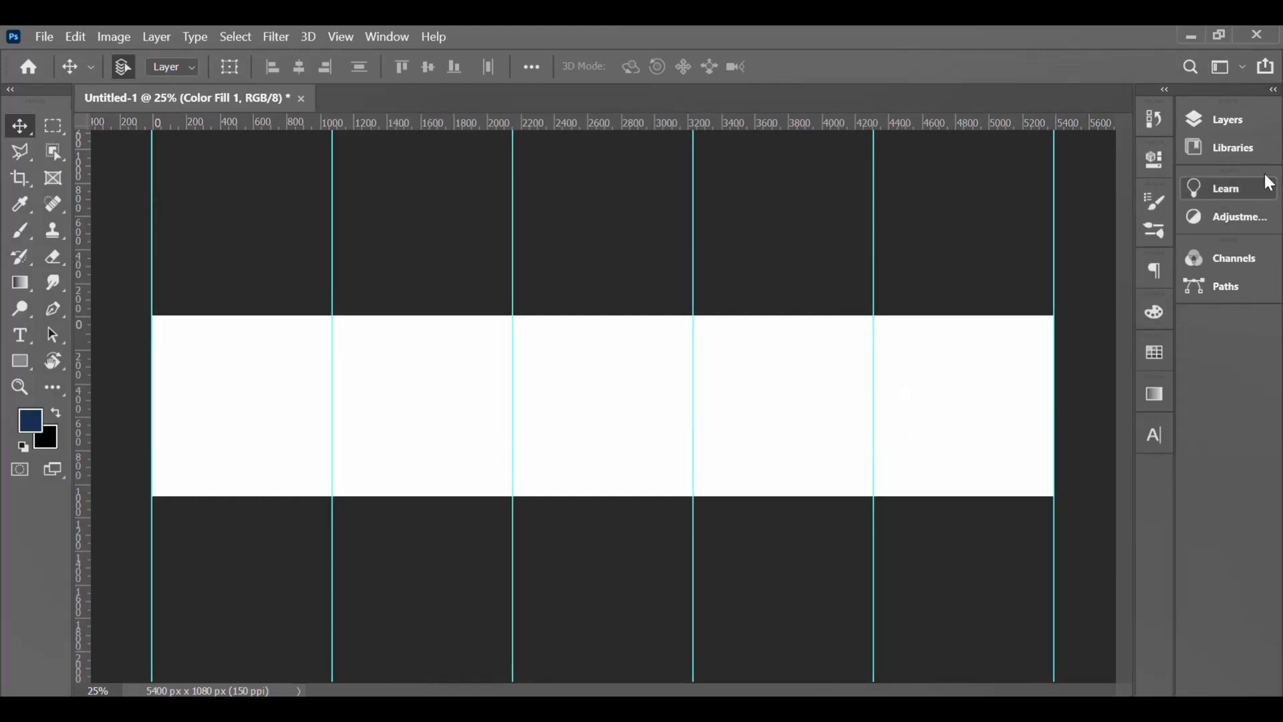
- Show Color Fill 1 and set its colour to cream faf5e5
click(1227, 119)
click(954, 230)
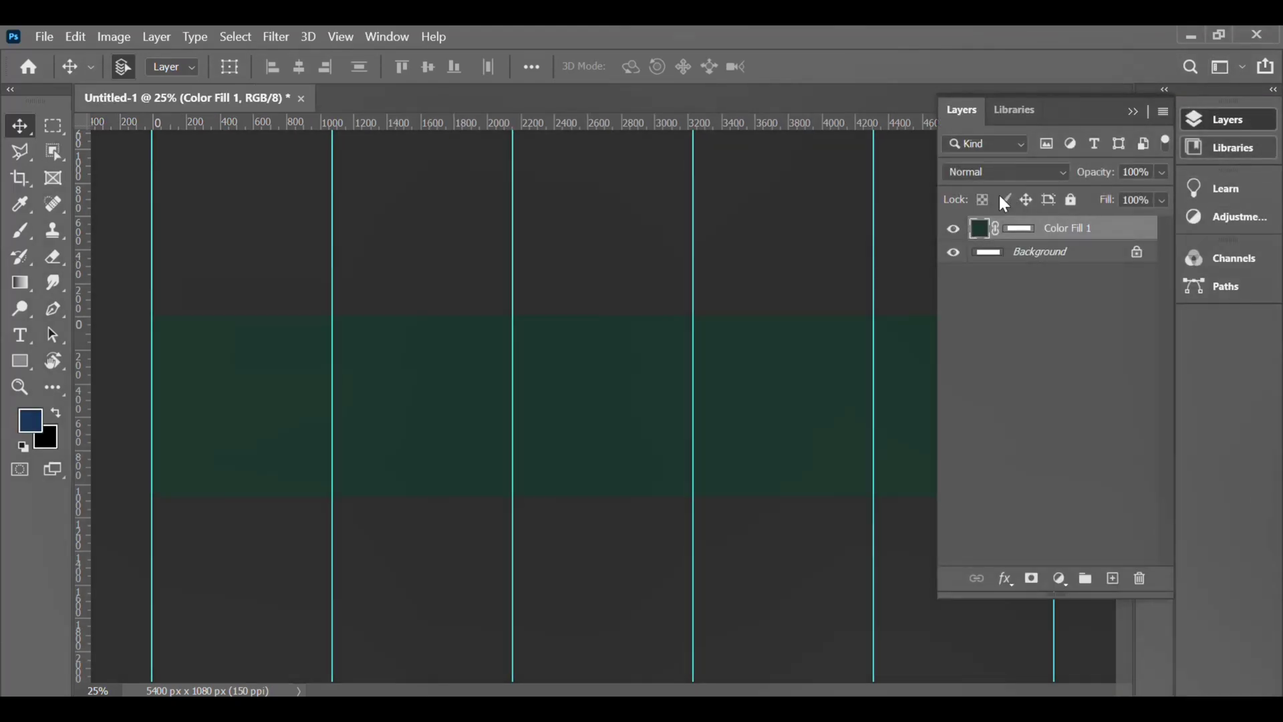
double_click(979, 228)
text(faf5e5)
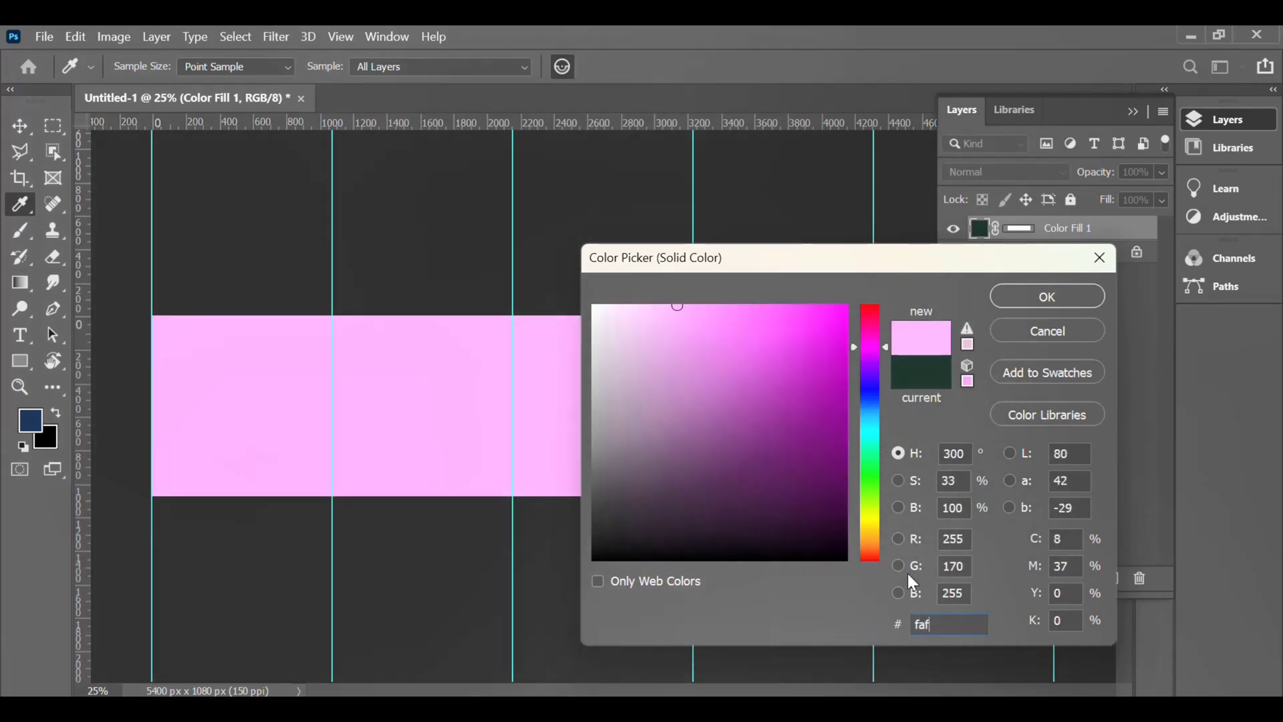
key(Return)
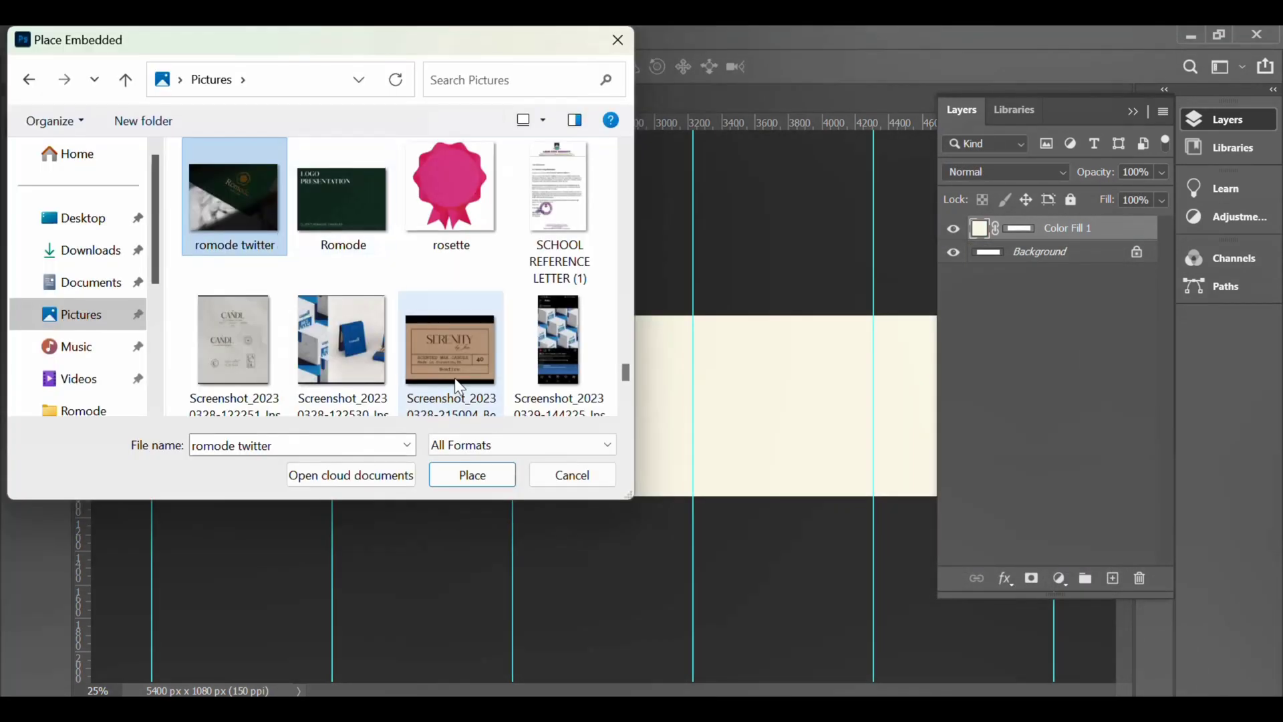
- Place the Romode photo, enlarge it slightly and fit it into the first panel
click(479, 473)
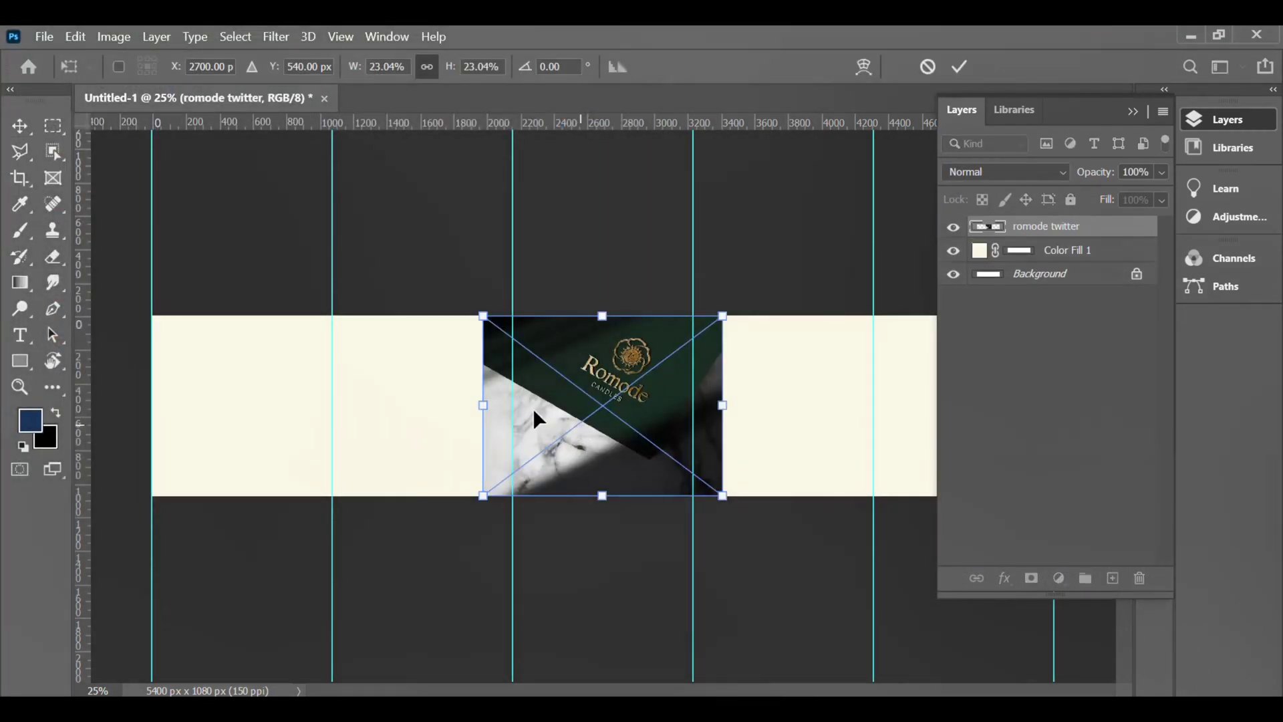
drag(533, 415, 204, 421)
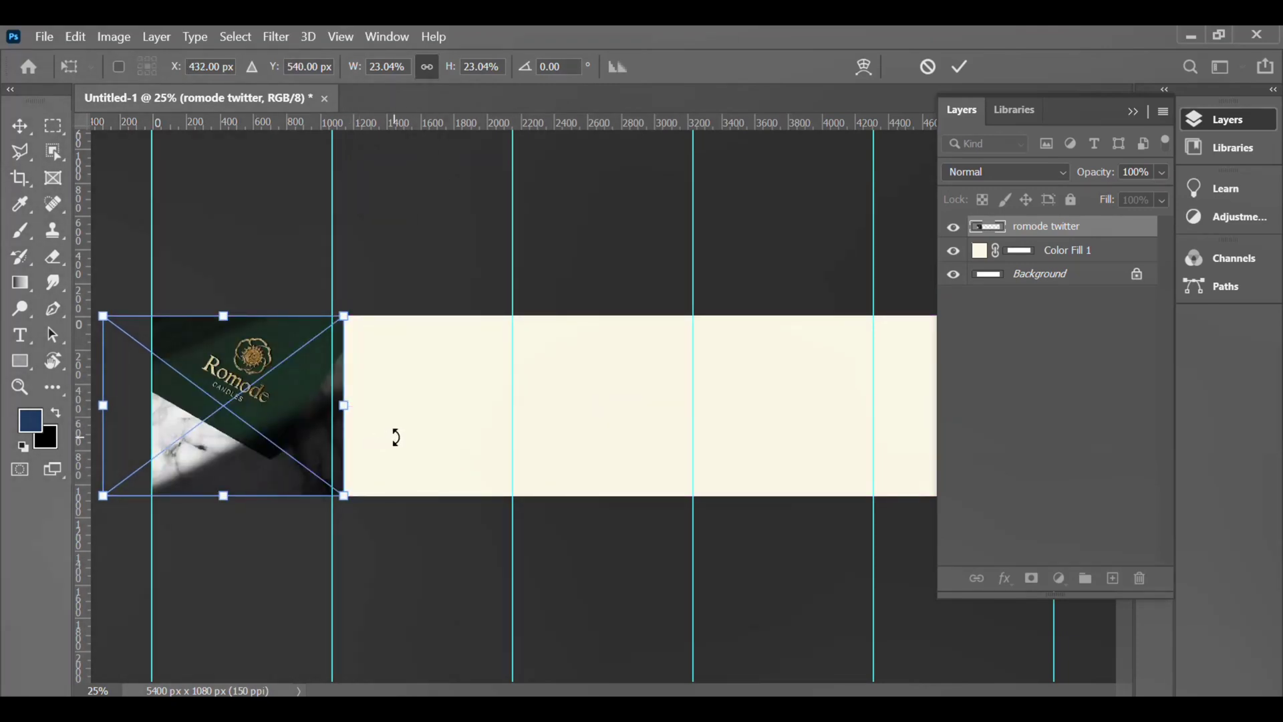
drag(344, 495, 355, 508)
drag(278, 480, 271, 476)
click(960, 66)
- Place the phone mockup image and position it in the later panels
scroll(301, 424, up, 2)
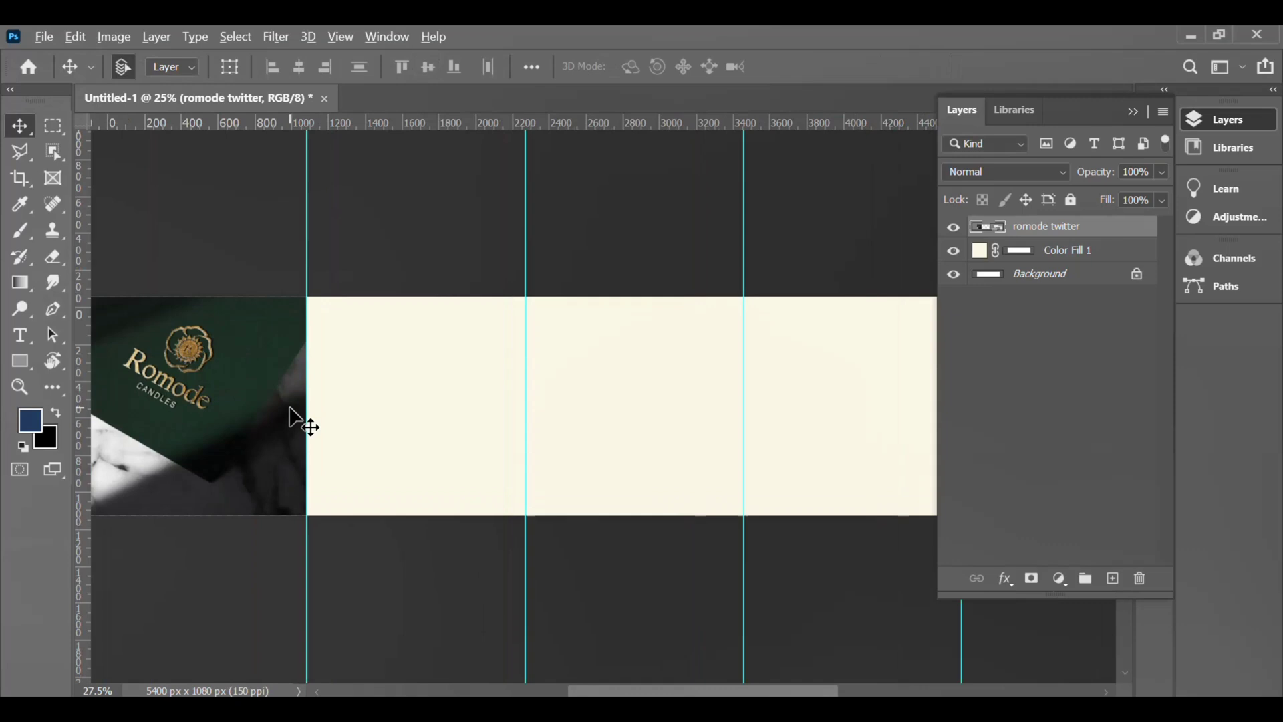
drag(301, 424, 495, 375)
scroll(495, 382, down, 2)
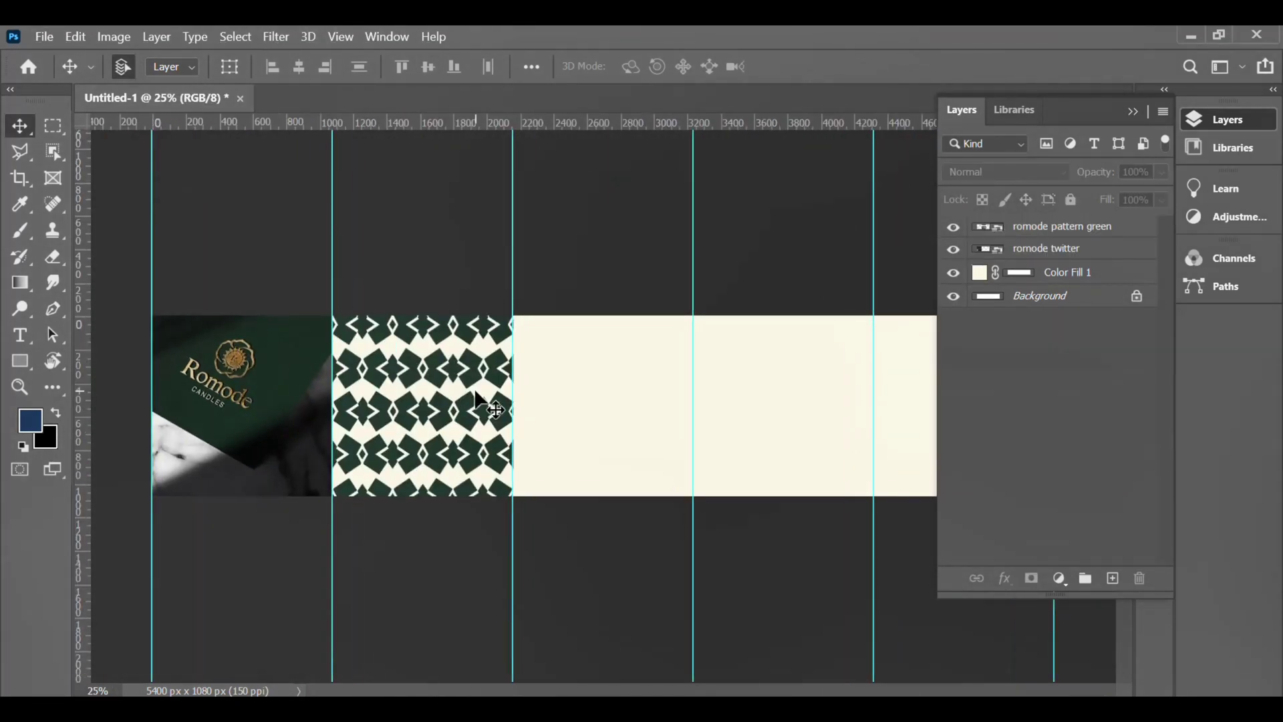
scroll(476, 399, up, 5)
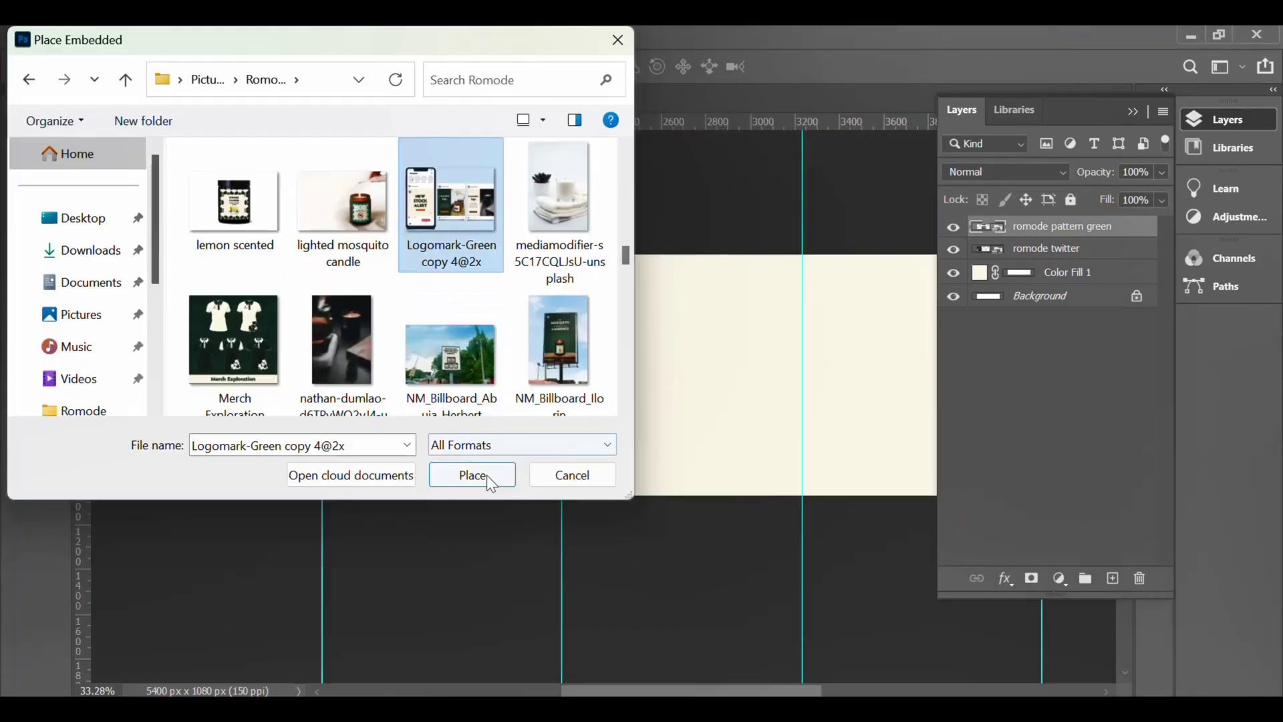
click(473, 473)
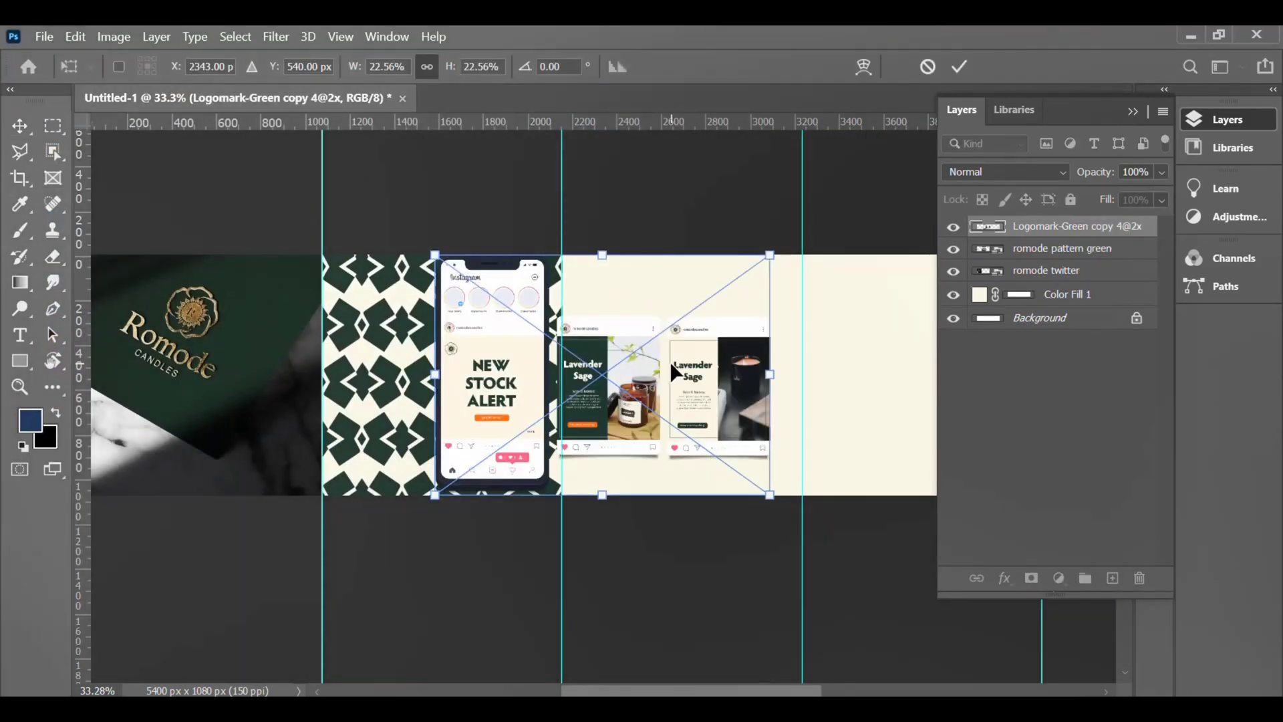
scroll(665, 367, down, 1)
drag(665, 366, 717, 360)
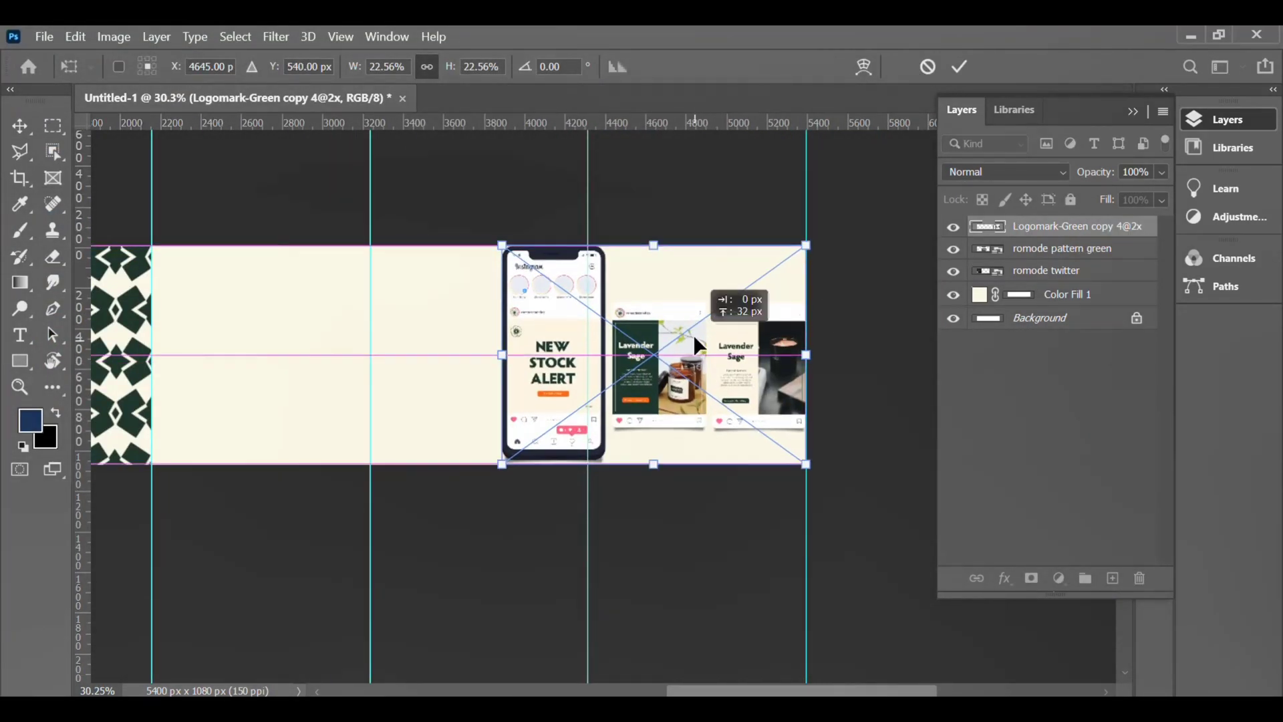
click(960, 67)
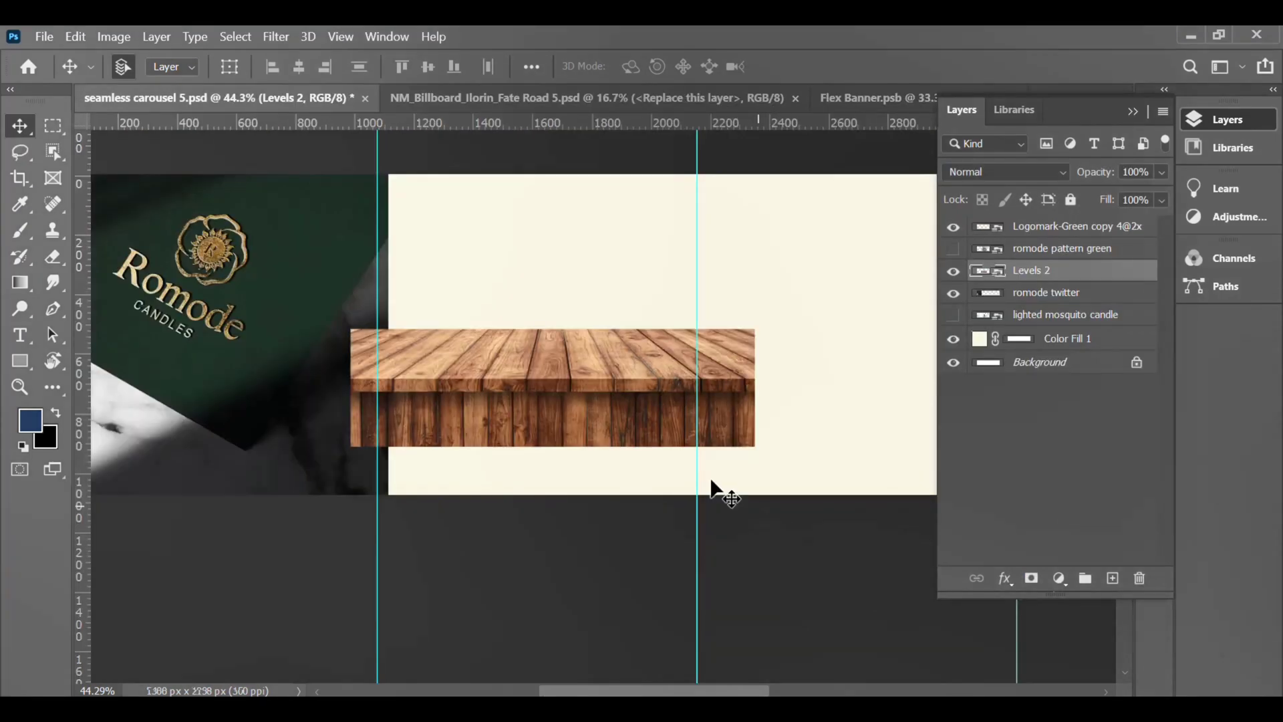
- Move the wooden table down, then copy in the candle and combine its layers into a smart object
drag(613, 415, 651, 468)
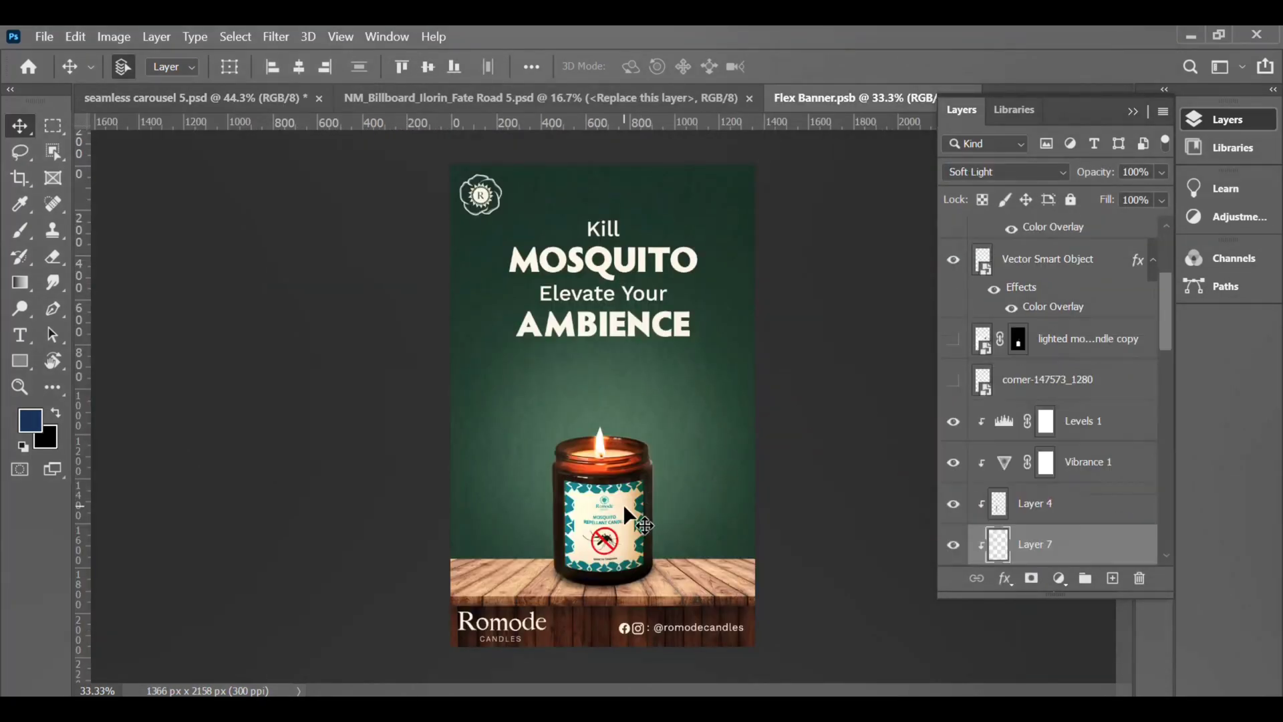
scroll(989, 488, down, 3)
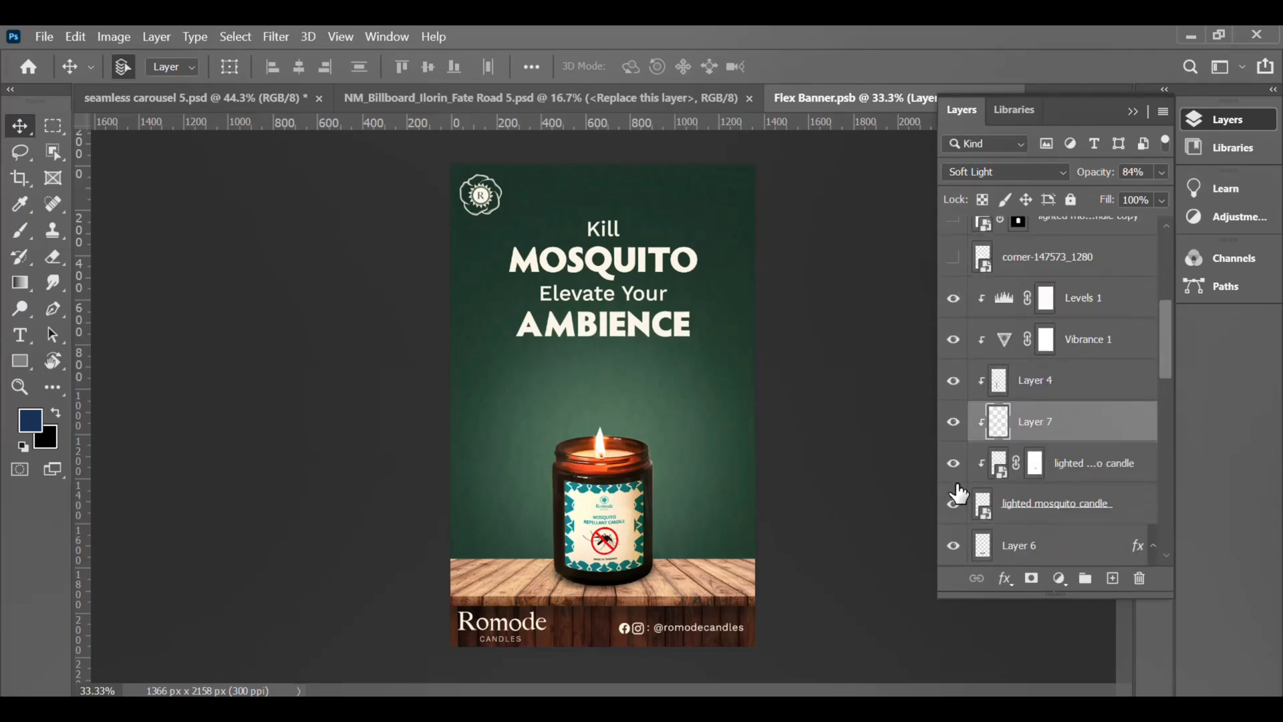
scroll(969, 515, down, 3)
click(1084, 397)
drag(1085, 403, 561, 428)
right_click(1050, 288)
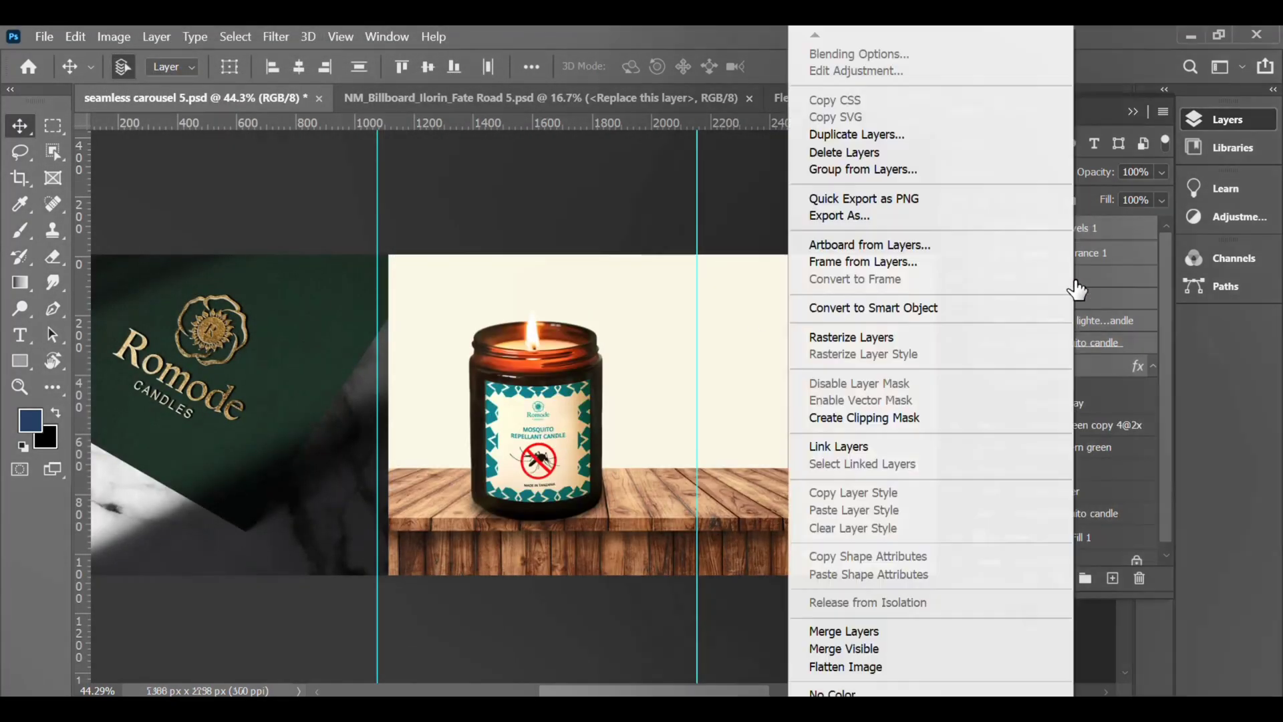
click(914, 309)
- Shrink the candle to about two thirds and set it on the left of the table
key(ctrl+t)
drag(616, 301, 553, 401)
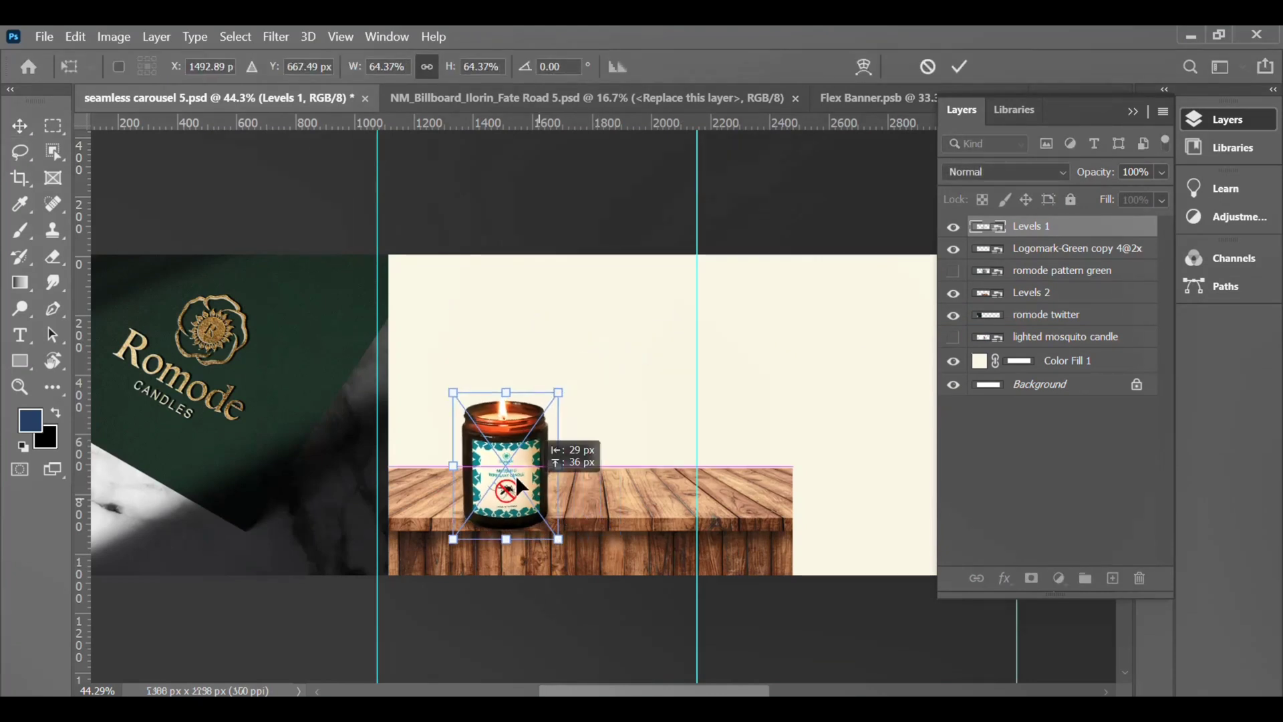
drag(508, 454, 468, 448)
key(Return)
drag(720, 471, 772, 508)
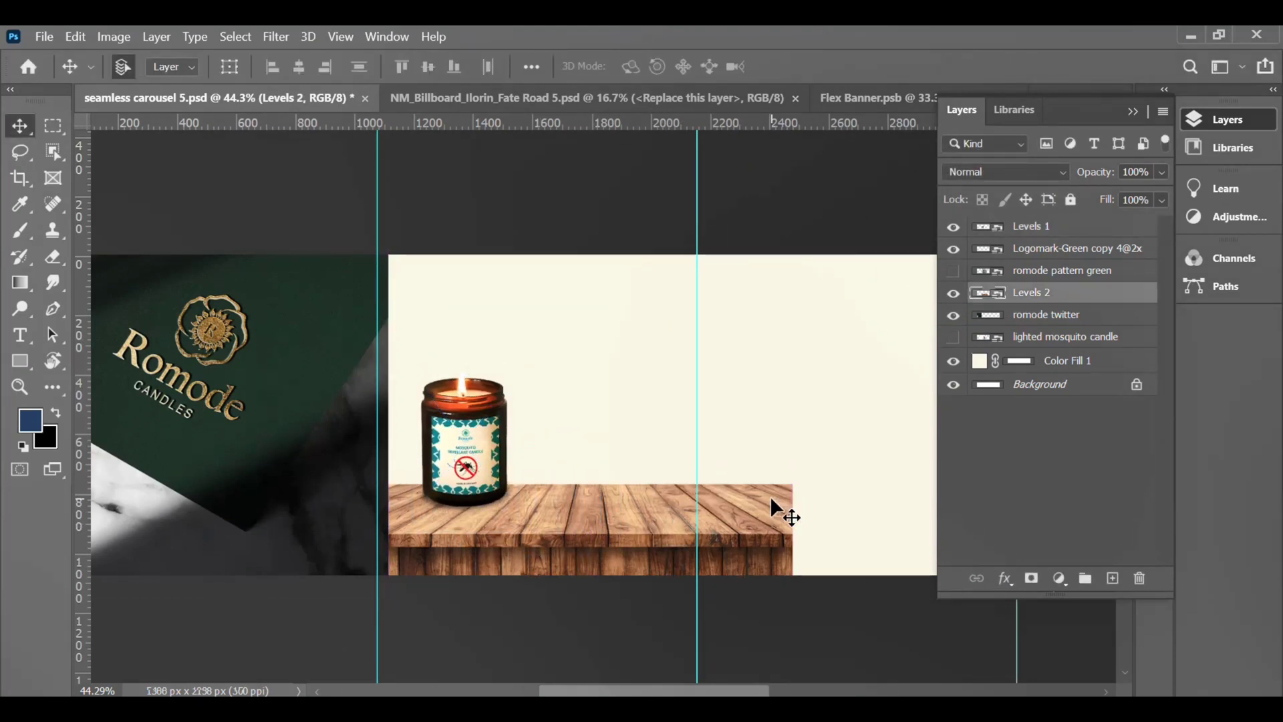
mouse_move(482, 434)
mouse_down()
mouse_move(515, 411)
mouse_move(481, 451)
mouse_up()
- Show the romode pattern green layer and move it behind the wooden table
click(954, 271)
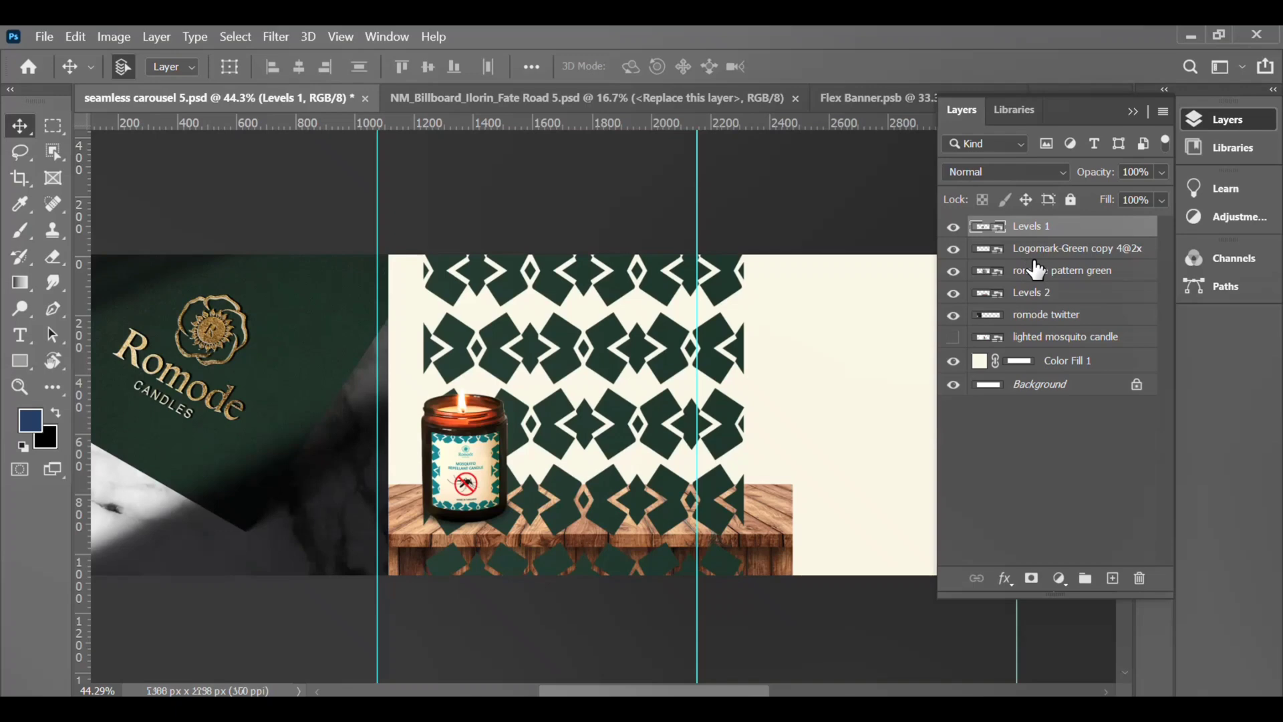
drag(1068, 239, 1063, 303)
drag(623, 367, 587, 367)
drag(1008, 292, 1008, 326)
- Scale the pattern to about 30% and set its blend mode to Normal
key(ctrl+t)
drag(702, 593, 697, 583)
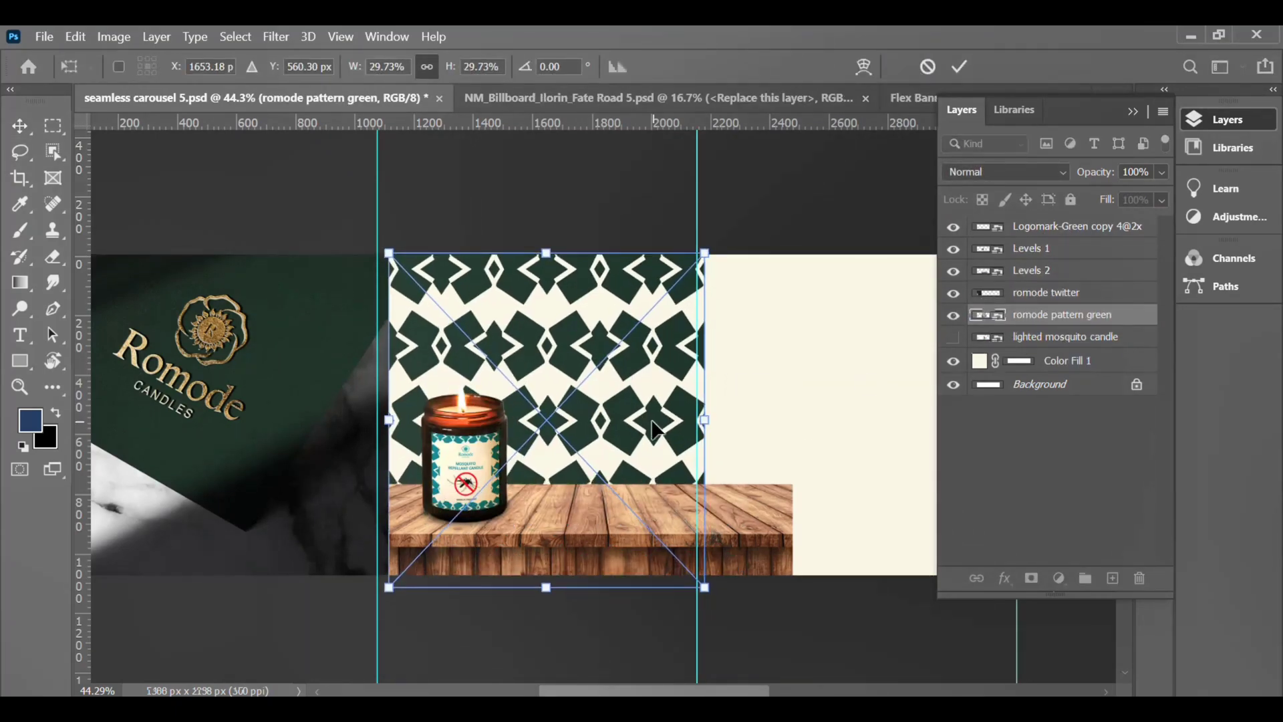
click(966, 67)
click(1053, 172)
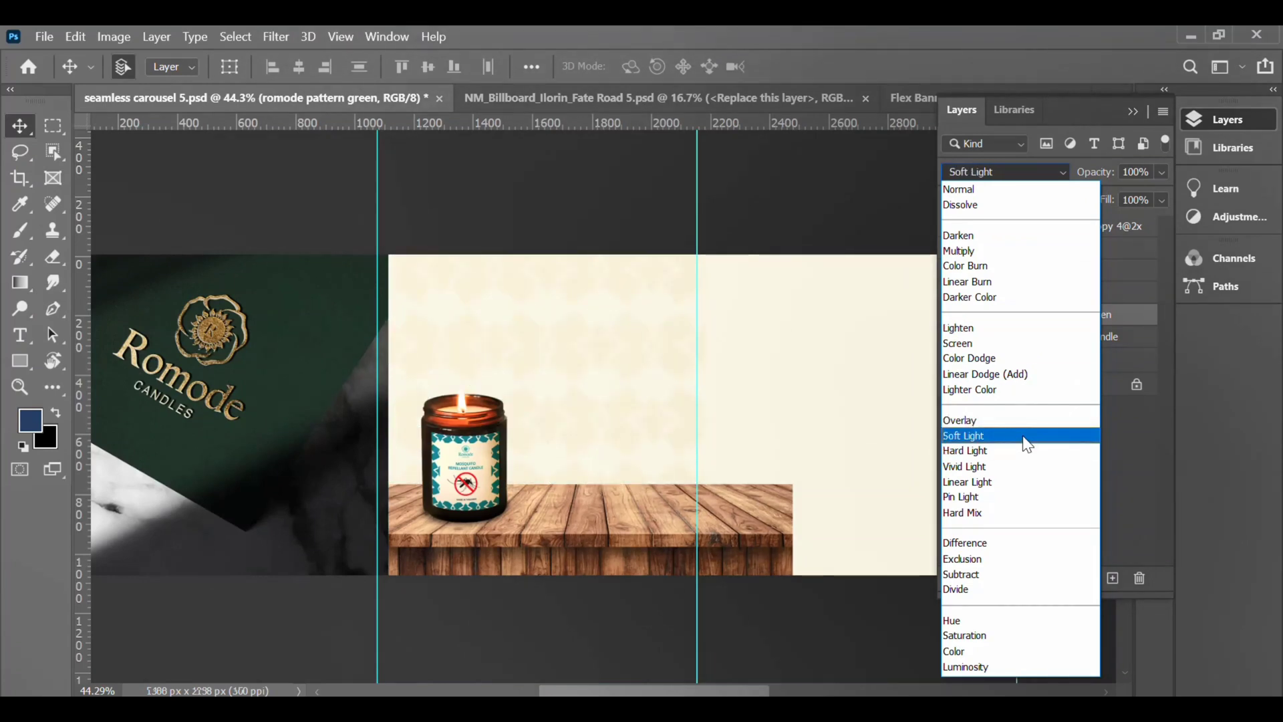
click(1000, 189)
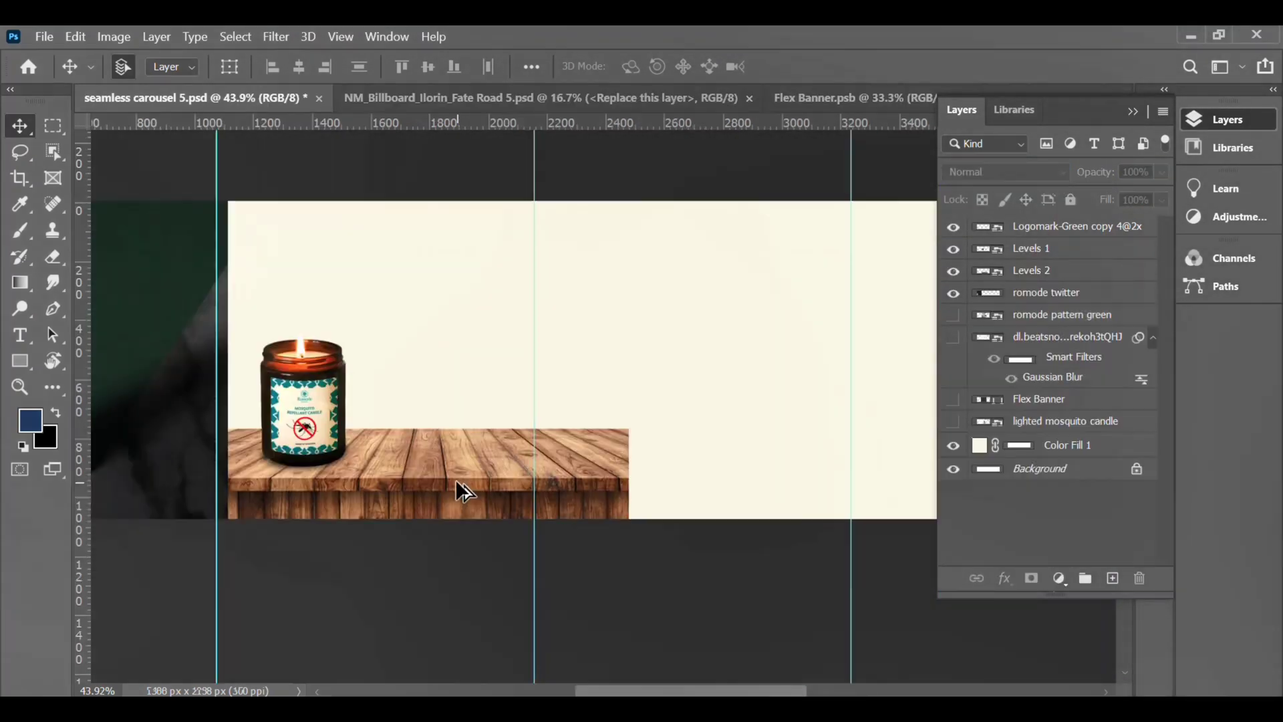
scroll(499, 471, up, 2)
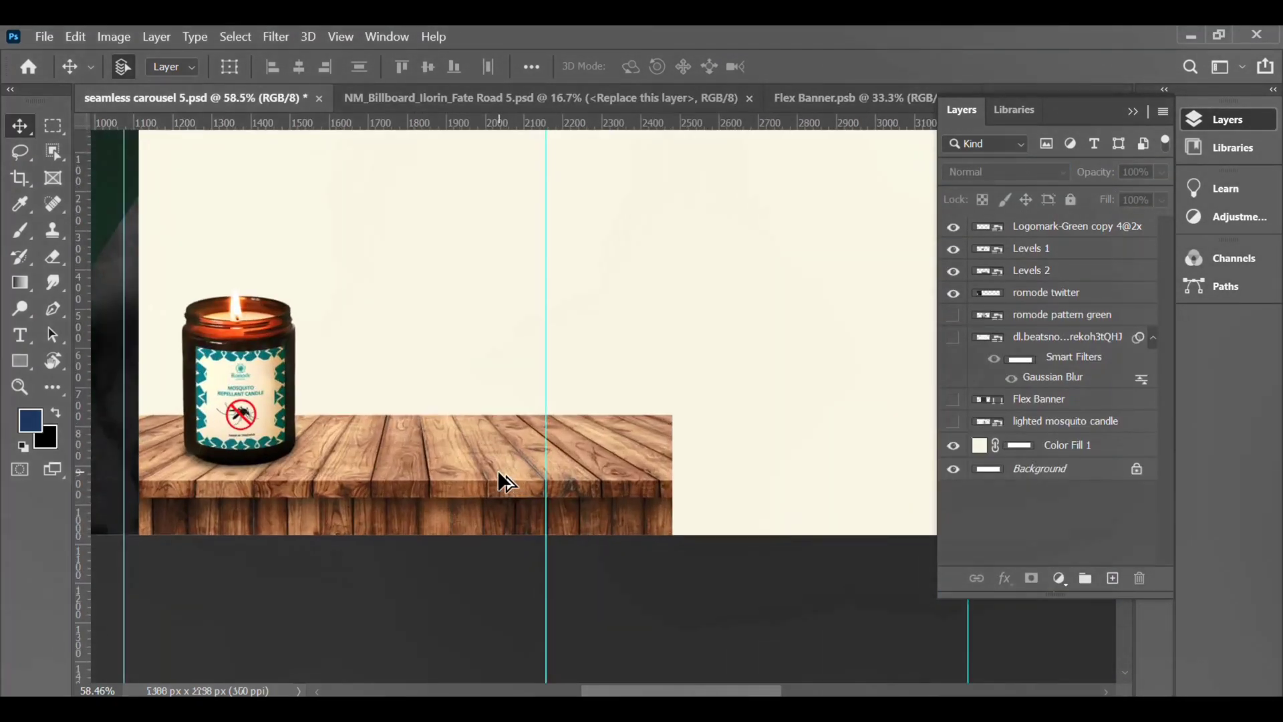
scroll(498, 471, down, 3)
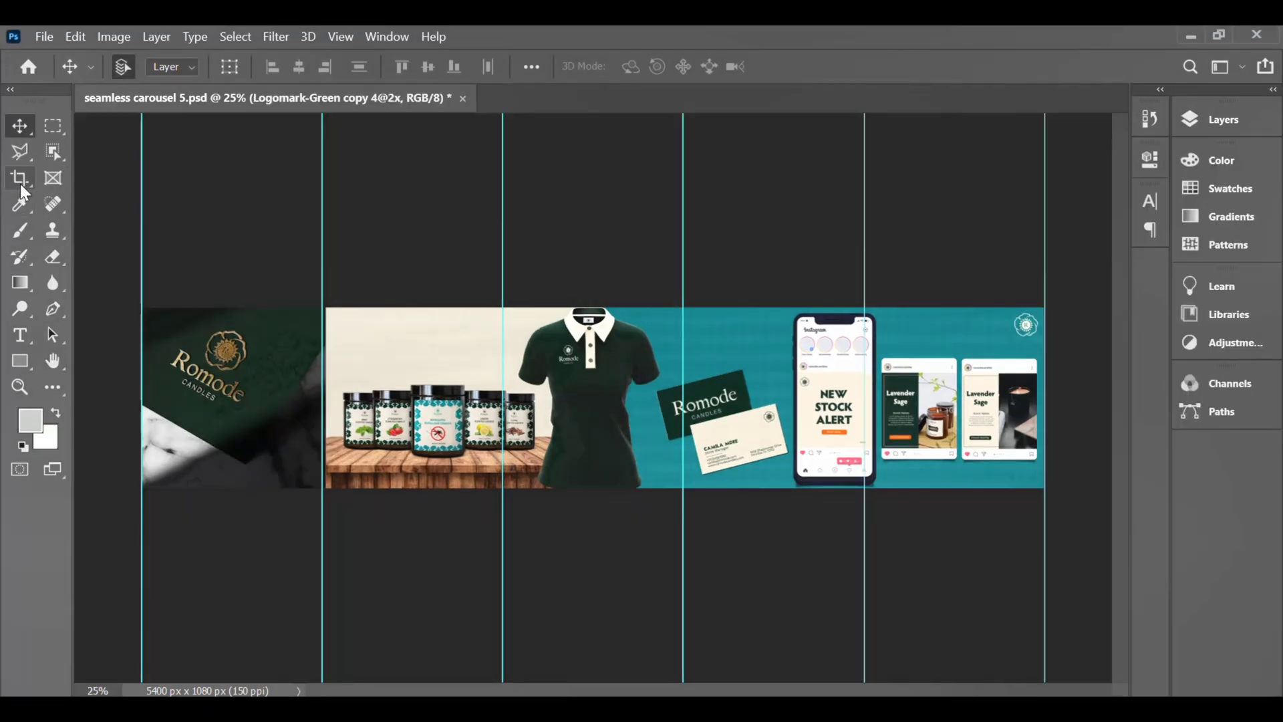
- Create five slices from the guides with the Slice Tool, then return to the Move tool
click(19, 178)
click(94, 215)
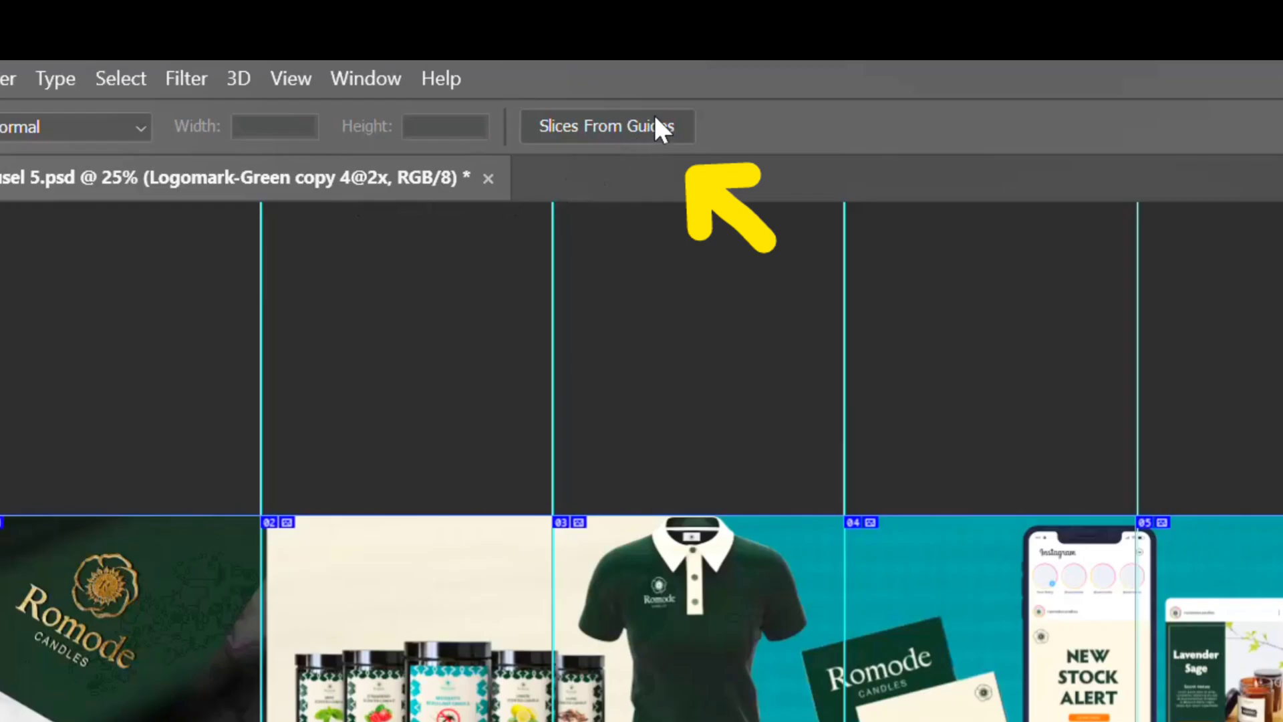
click(655, 118)
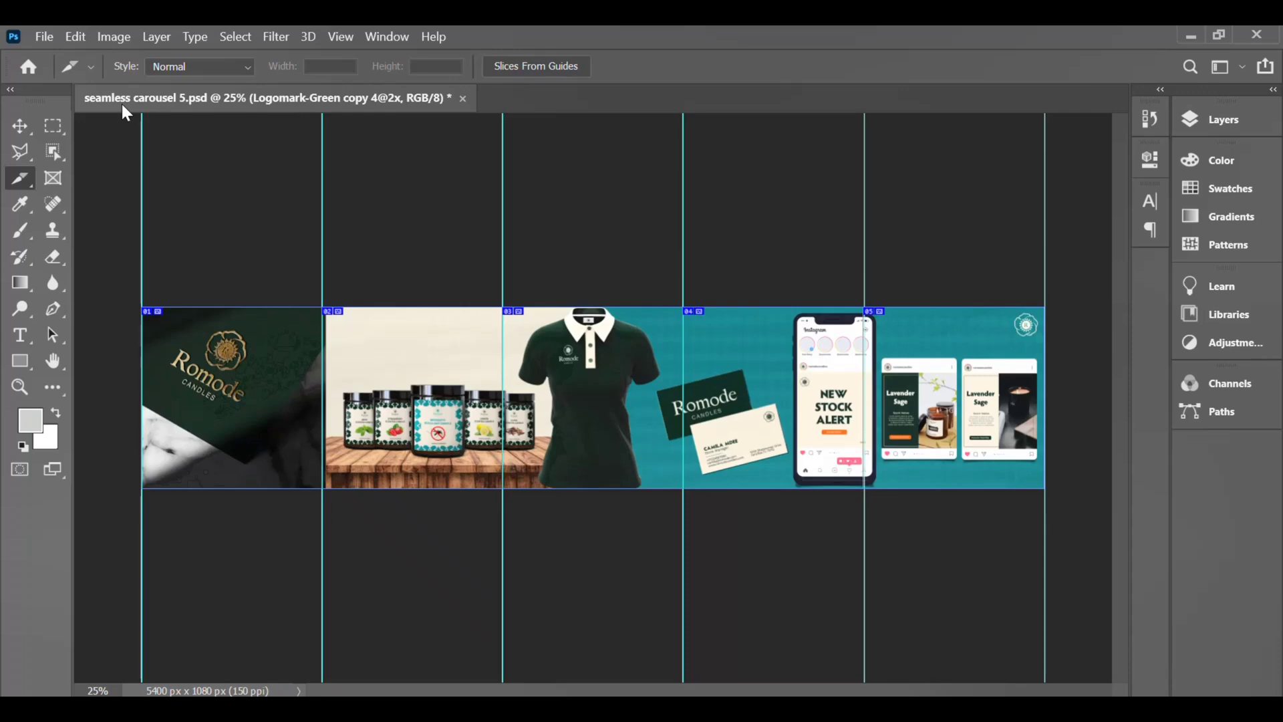
click(9, 128)
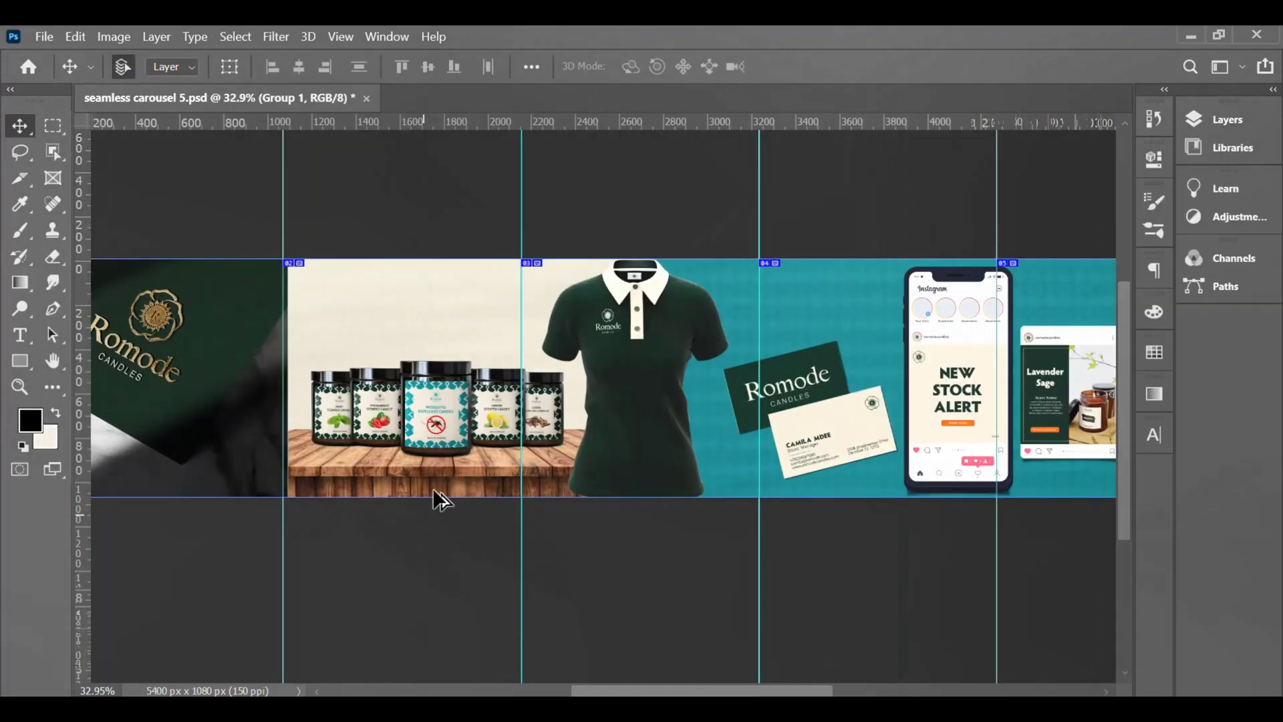
key(ctrl+r)
scroll(508, 386, up, 5)
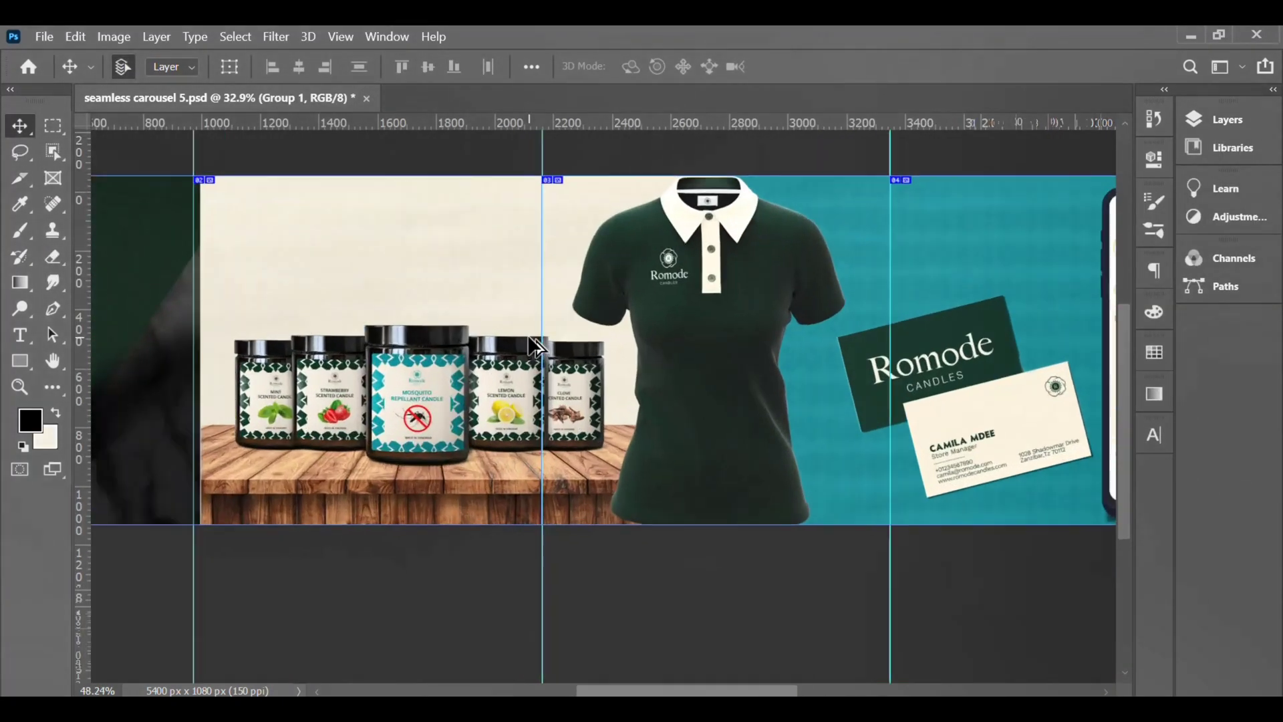
scroll(537, 346, up, 1)
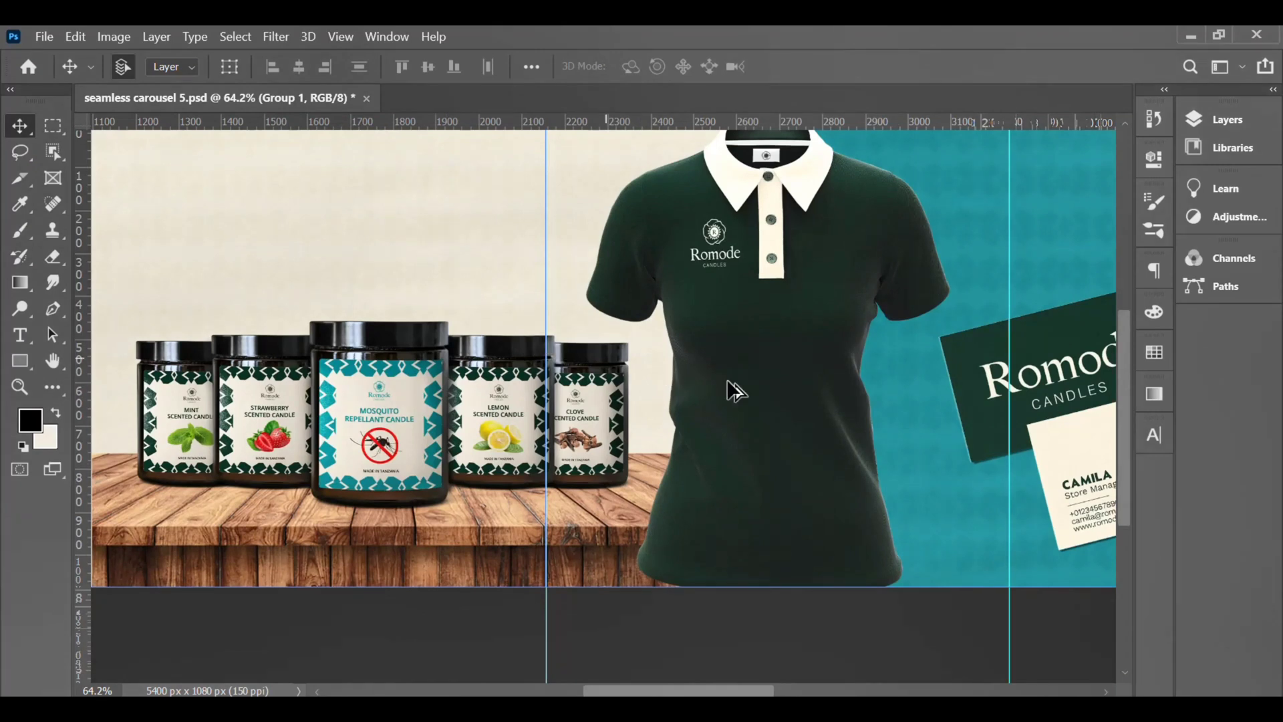
scroll(848, 460, down, 10)
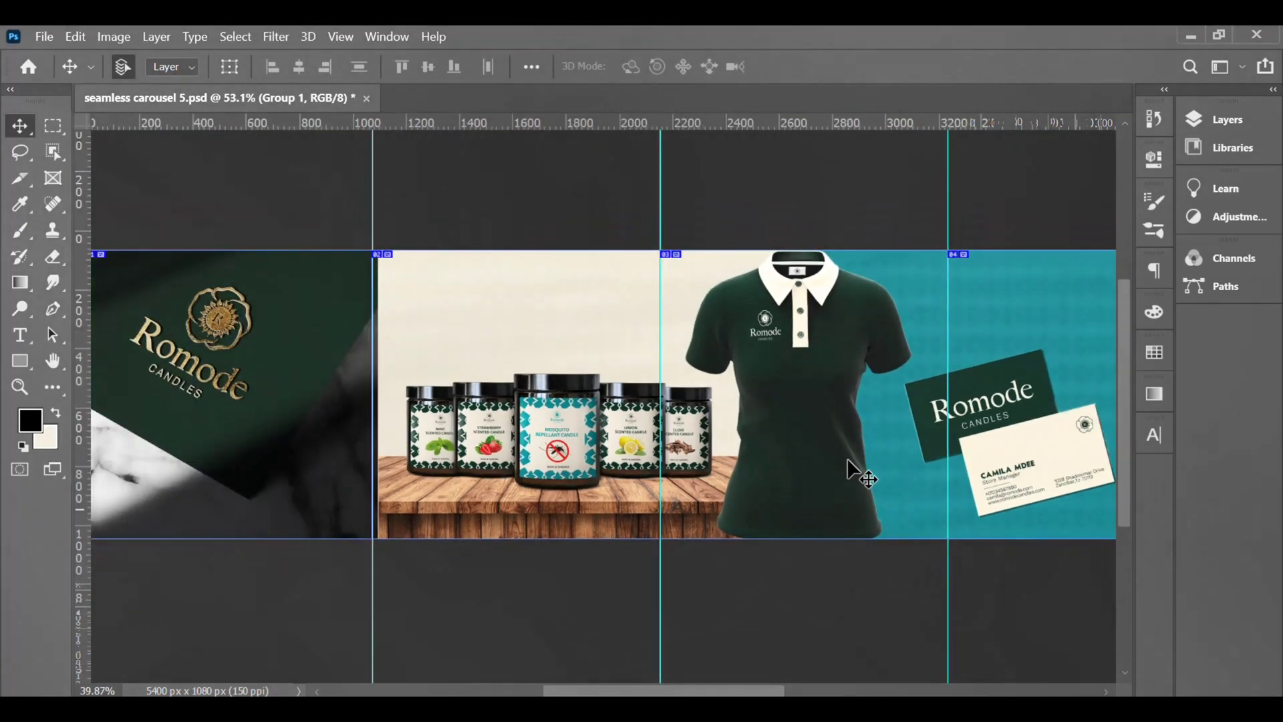
scroll(378, 414, up, 10)
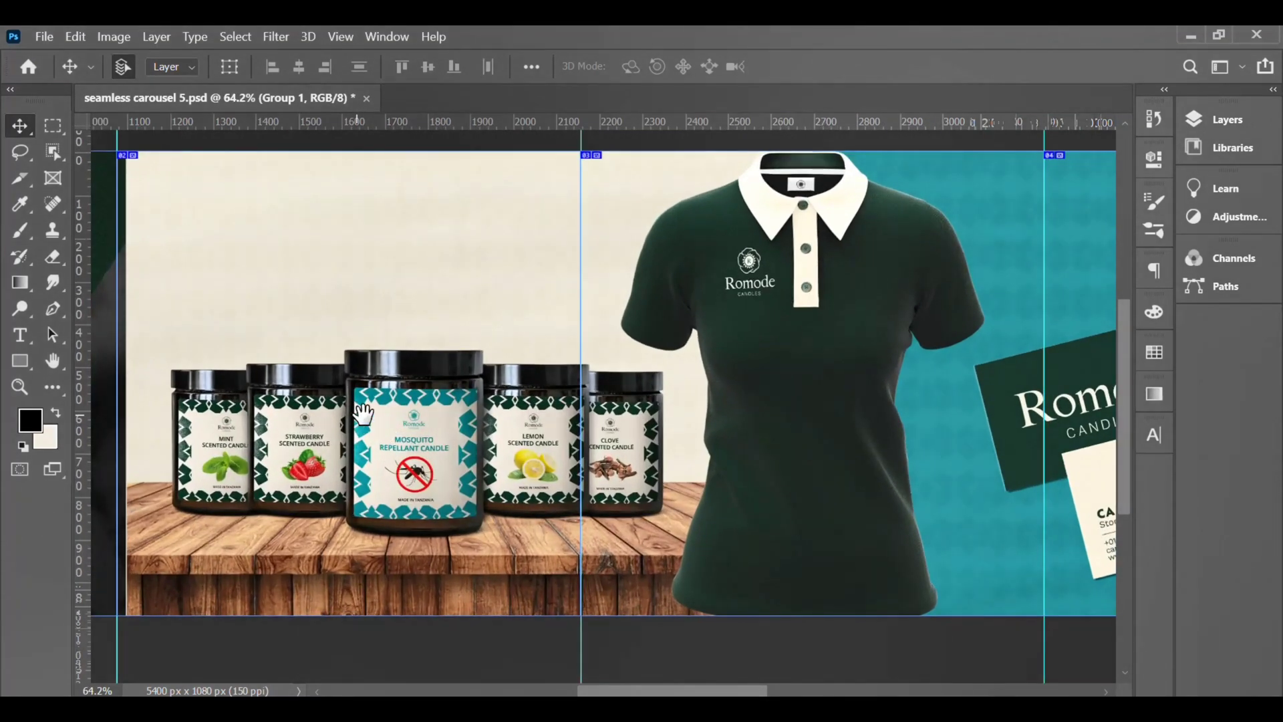
drag(373, 417, 909, 421)
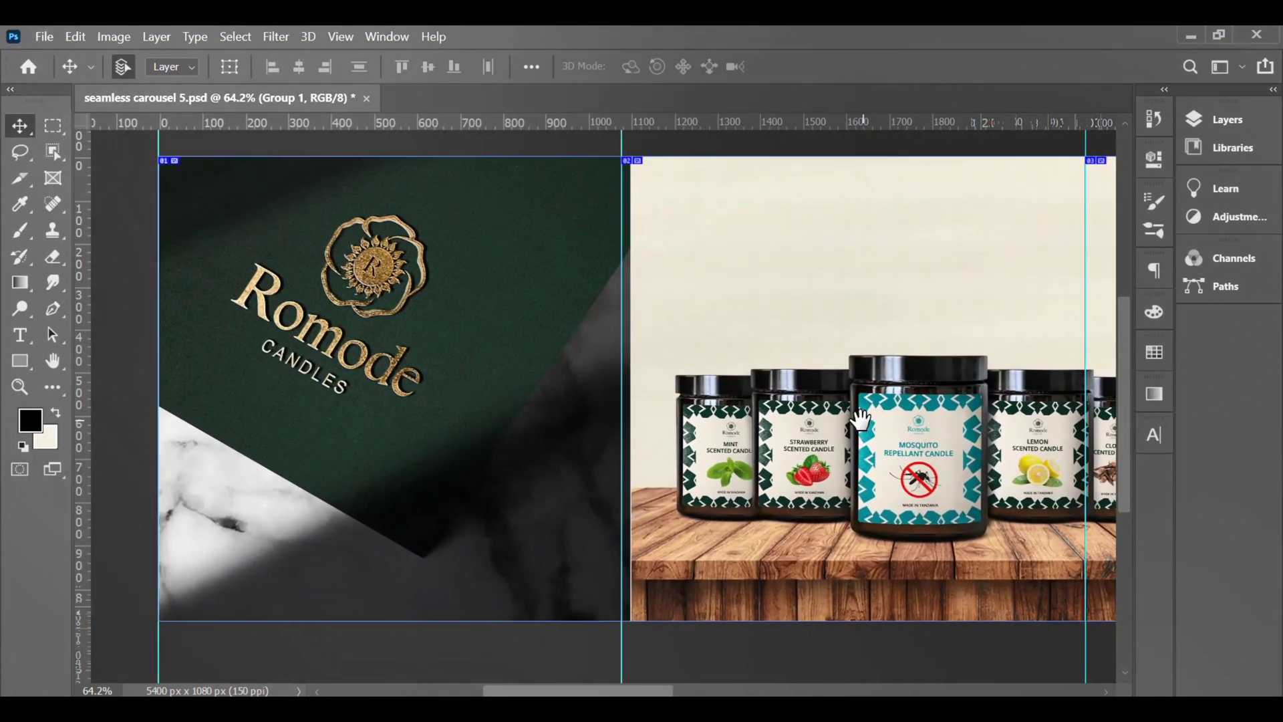
click(135, 159)
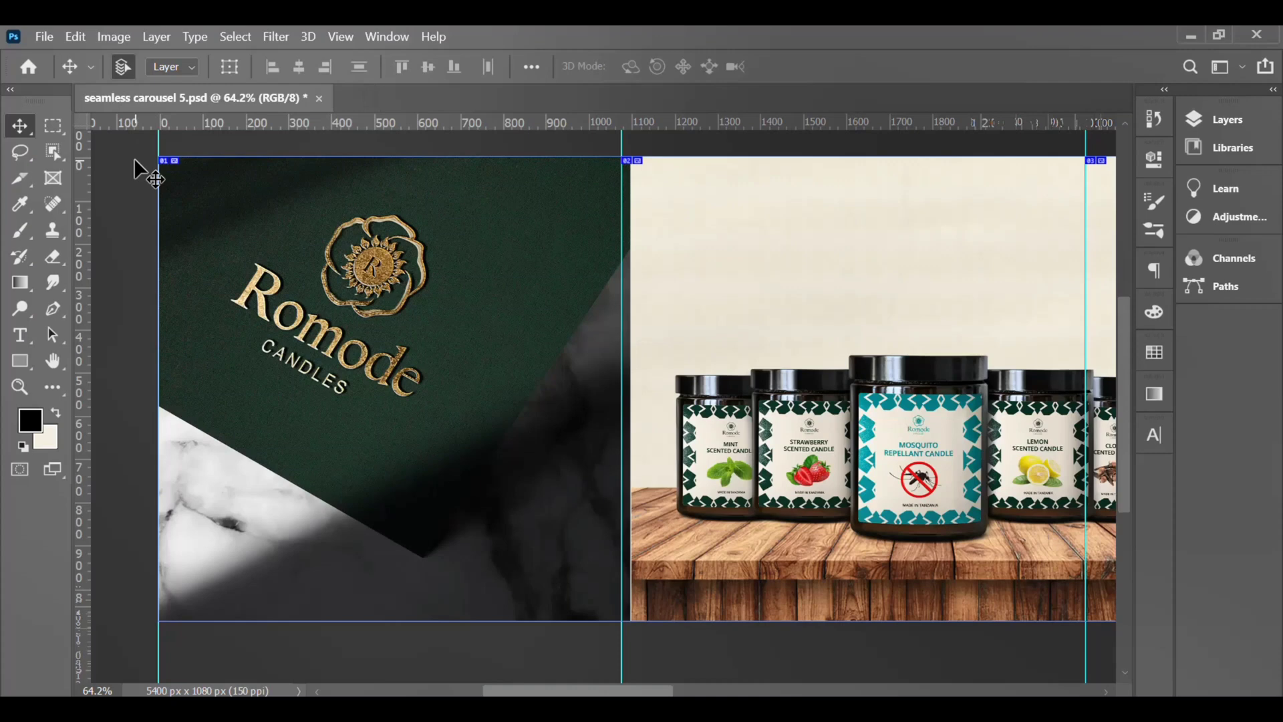
drag(937, 364, 963, 375)
drag(772, 374, 427, 372)
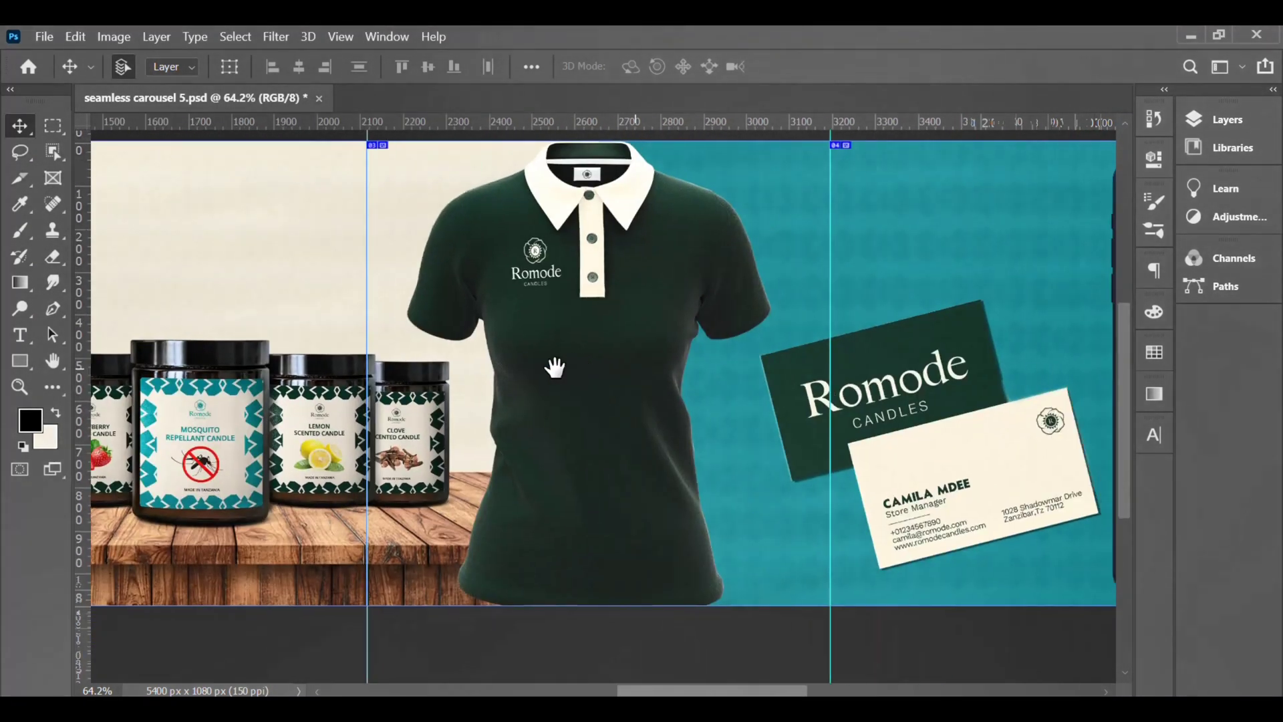
drag(691, 365, 581, 361)
drag(929, 368, 513, 368)
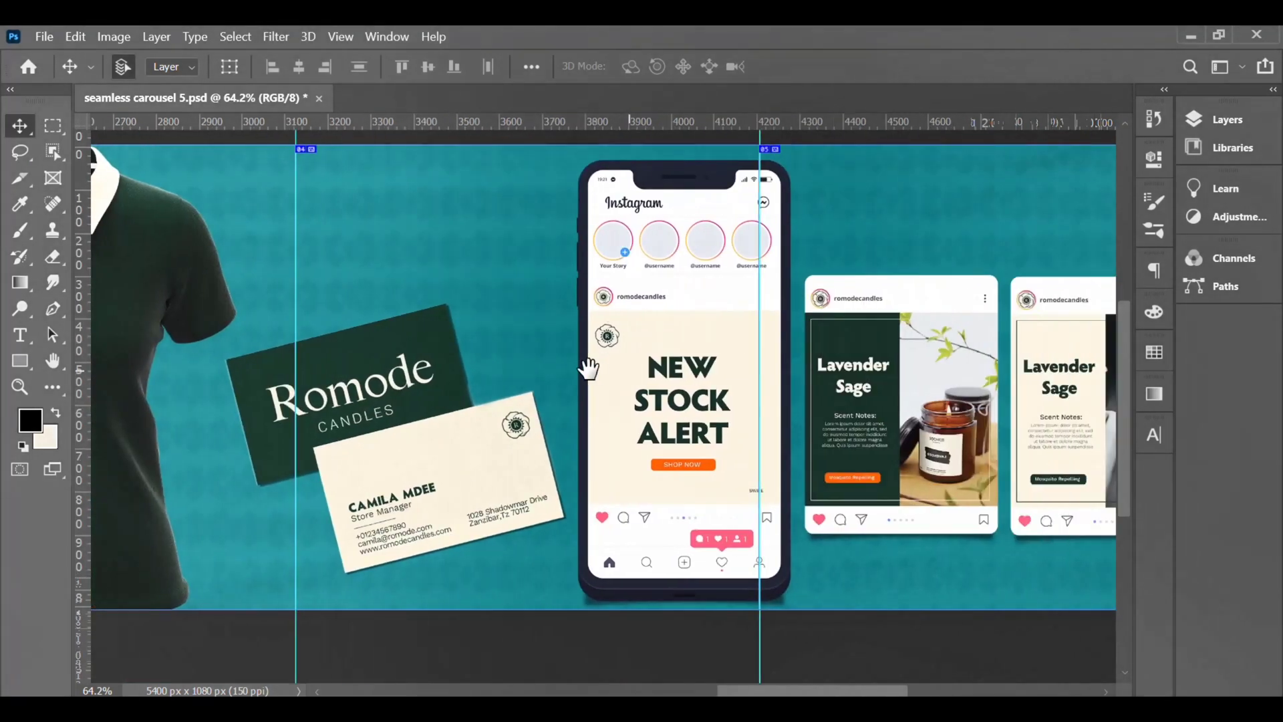
drag(769, 367, 671, 378)
drag(958, 405, 768, 418)
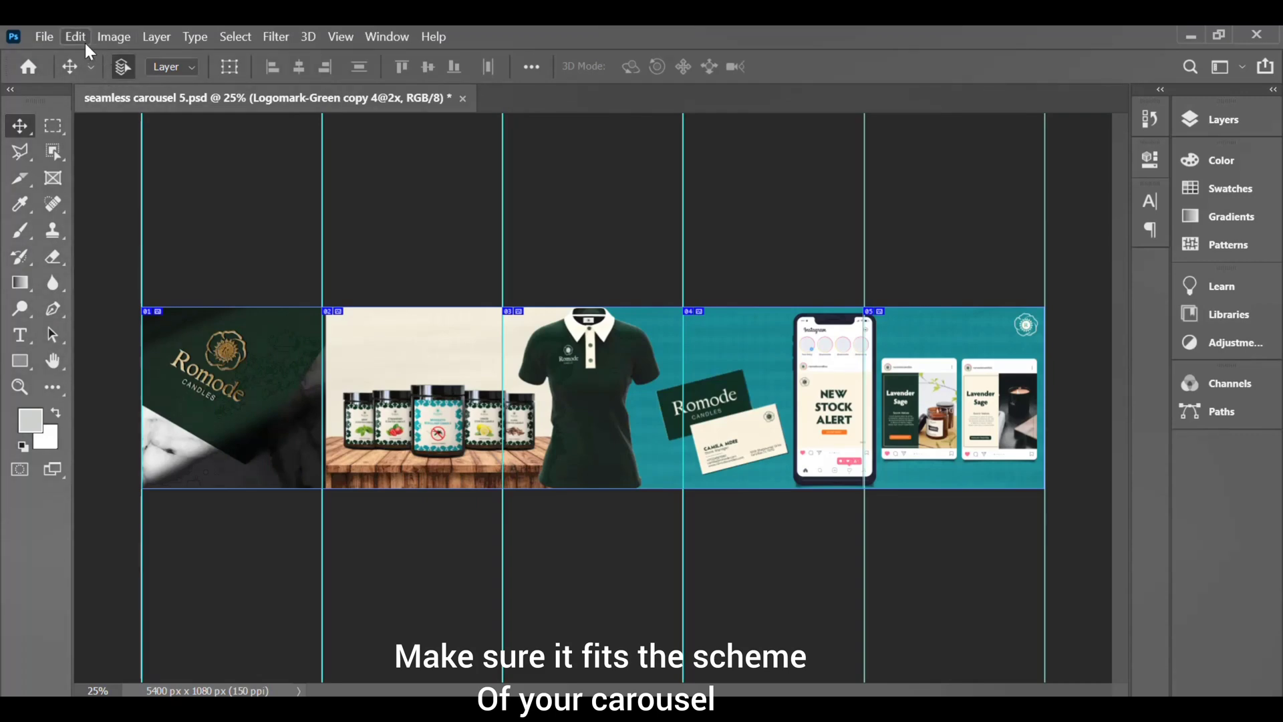
- Open Save for Web (Legacy), keep JPEG Maximum settings, and proceed to Save Optimized As
click(39, 39)
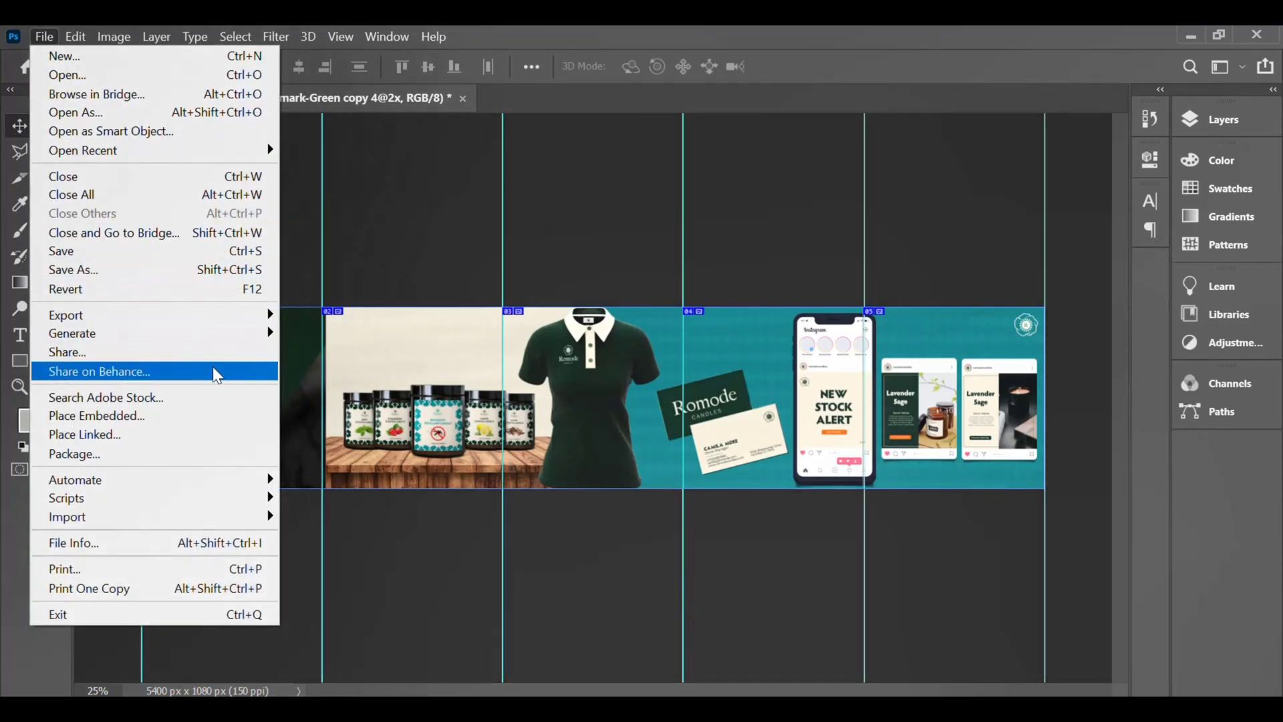
mouse_move(232, 315)
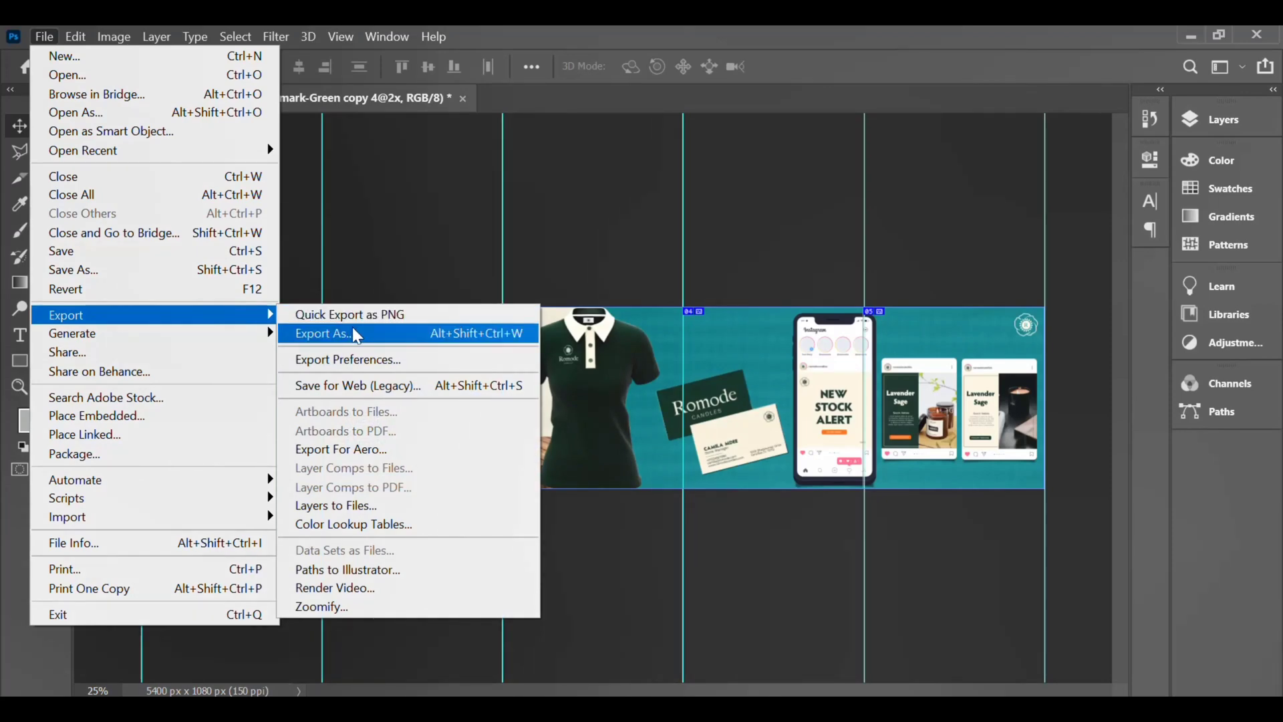
click(379, 390)
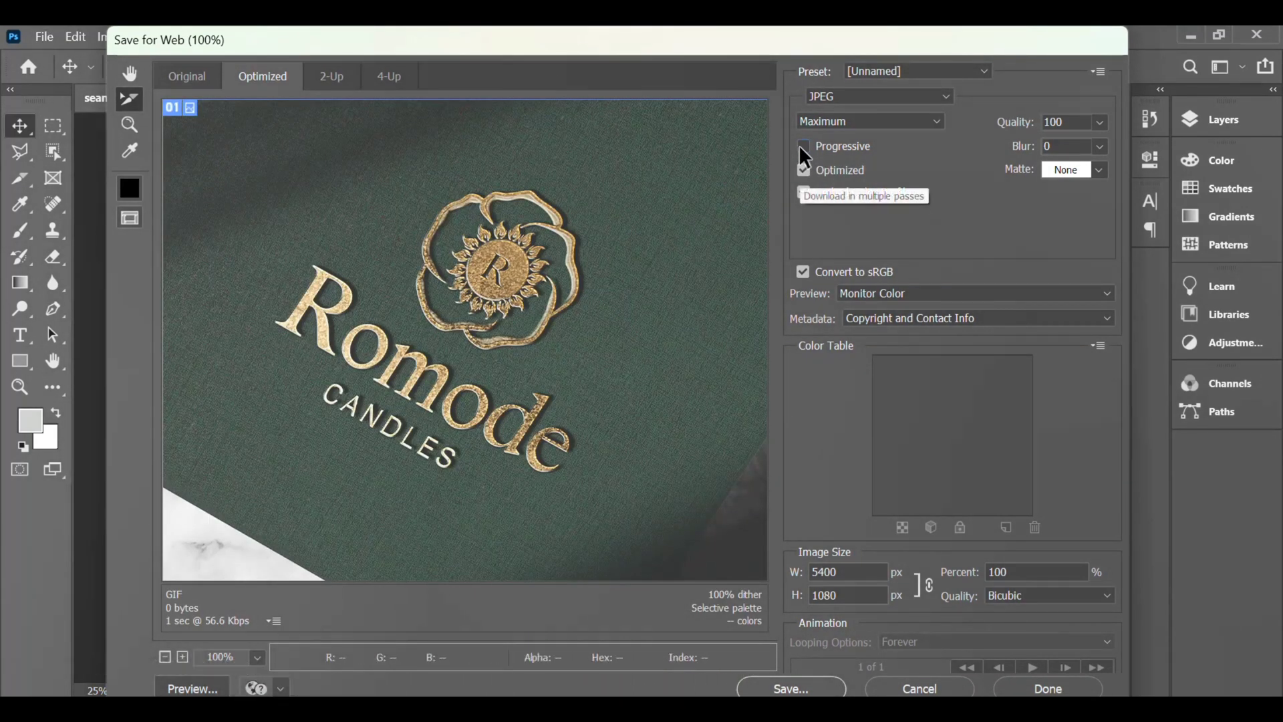
click(973, 71)
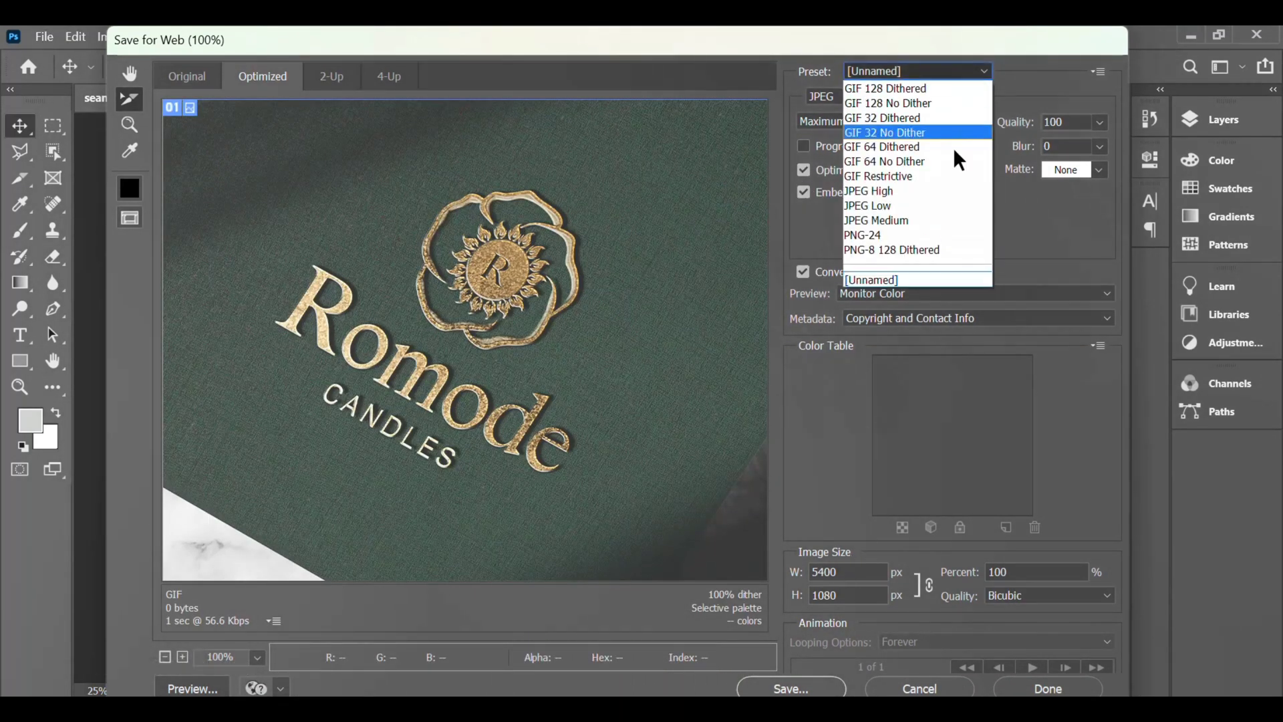
click(964, 71)
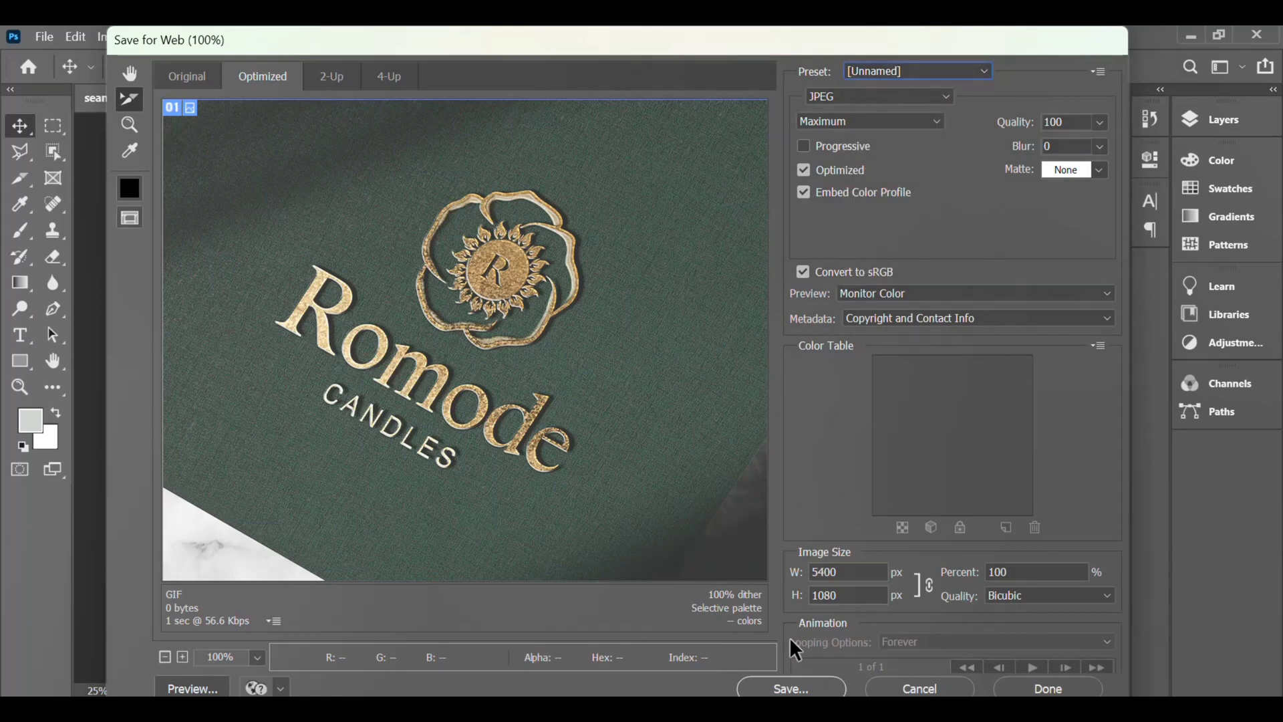
click(789, 689)
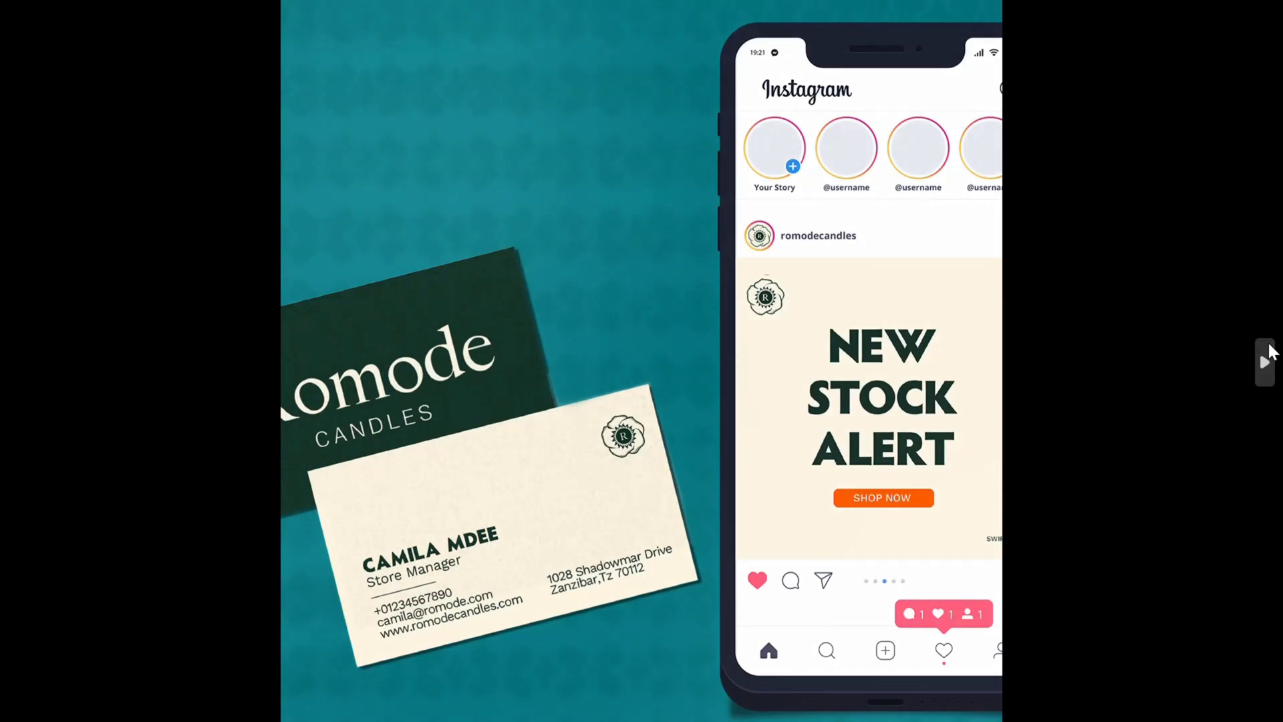
- Advance the Photos viewer to the Lavender Sage posts slice
click(1270, 350)
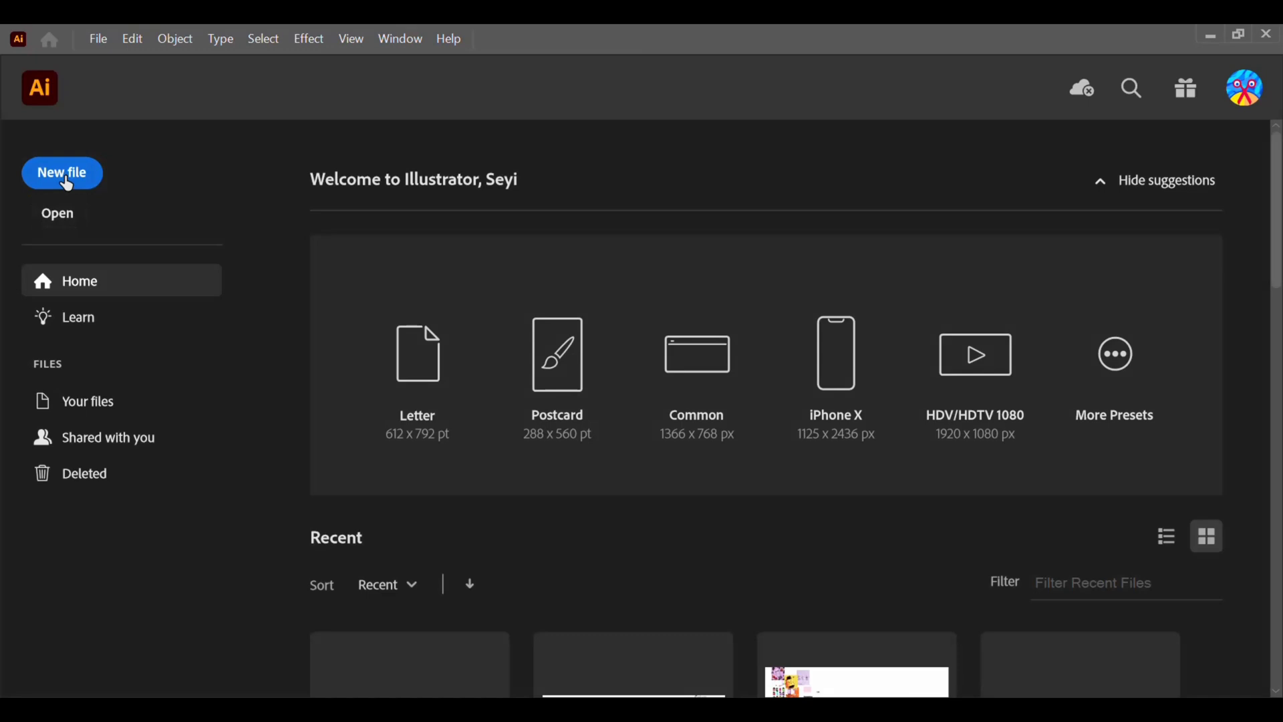
- Start a new Illustrator document with 5 artboards of 1080×1350 px in a row, 0 px spacing
click(67, 183)
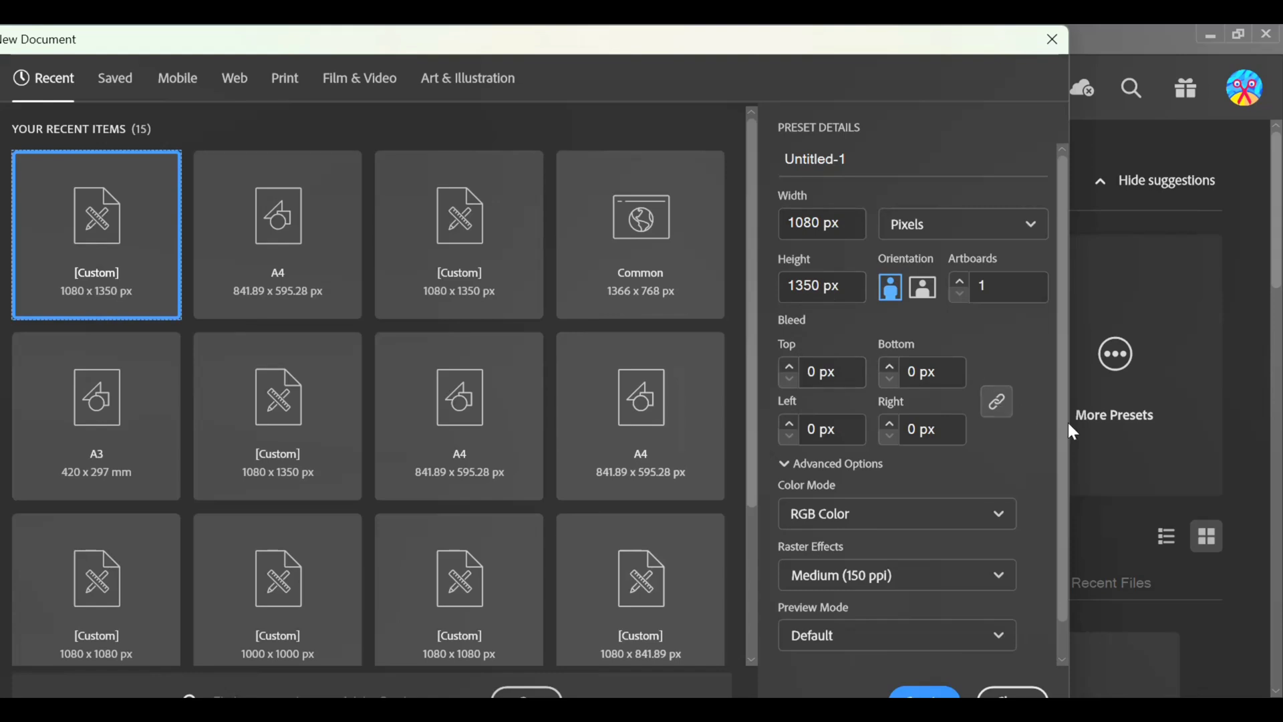
scroll(1064, 470, down, 1)
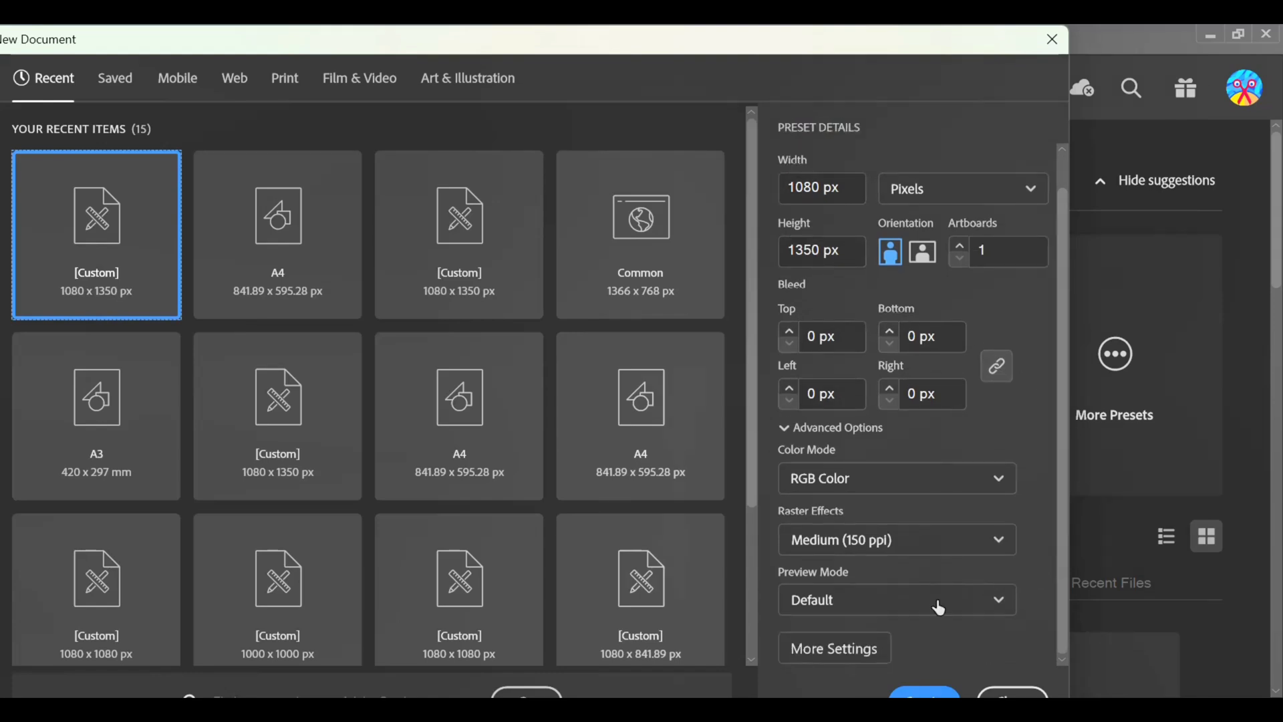
click(868, 648)
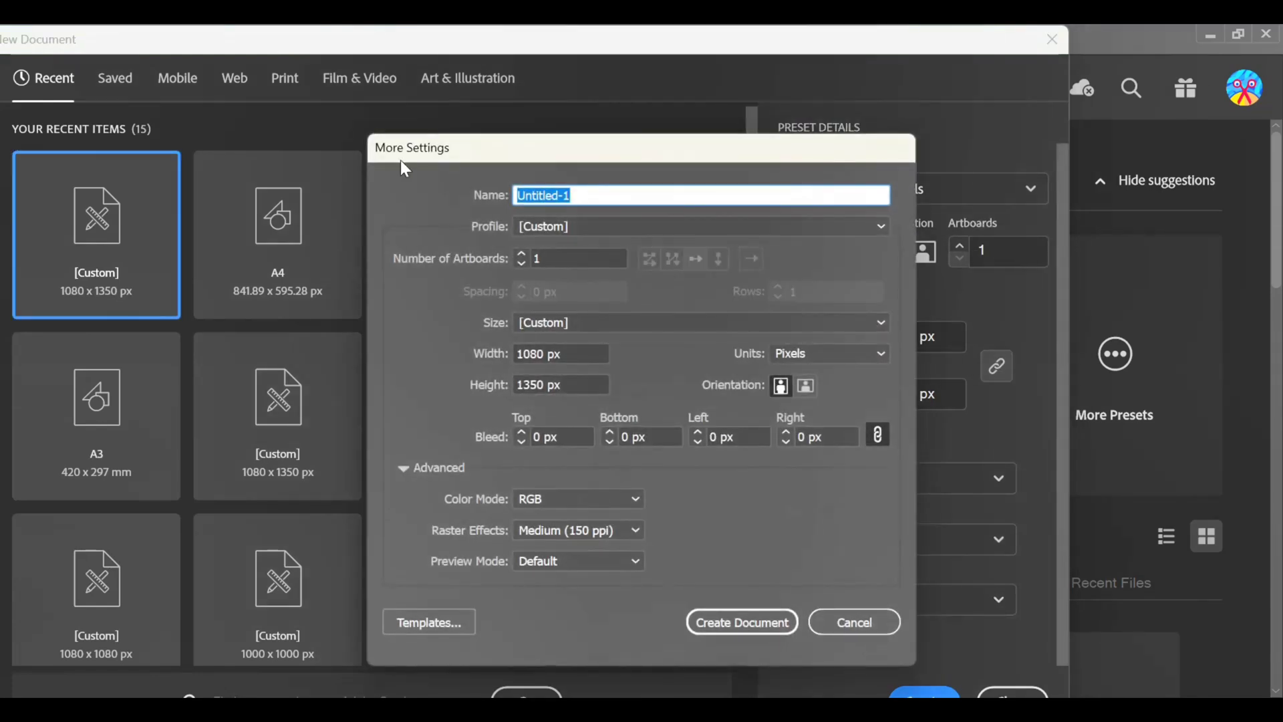
click(522, 254)
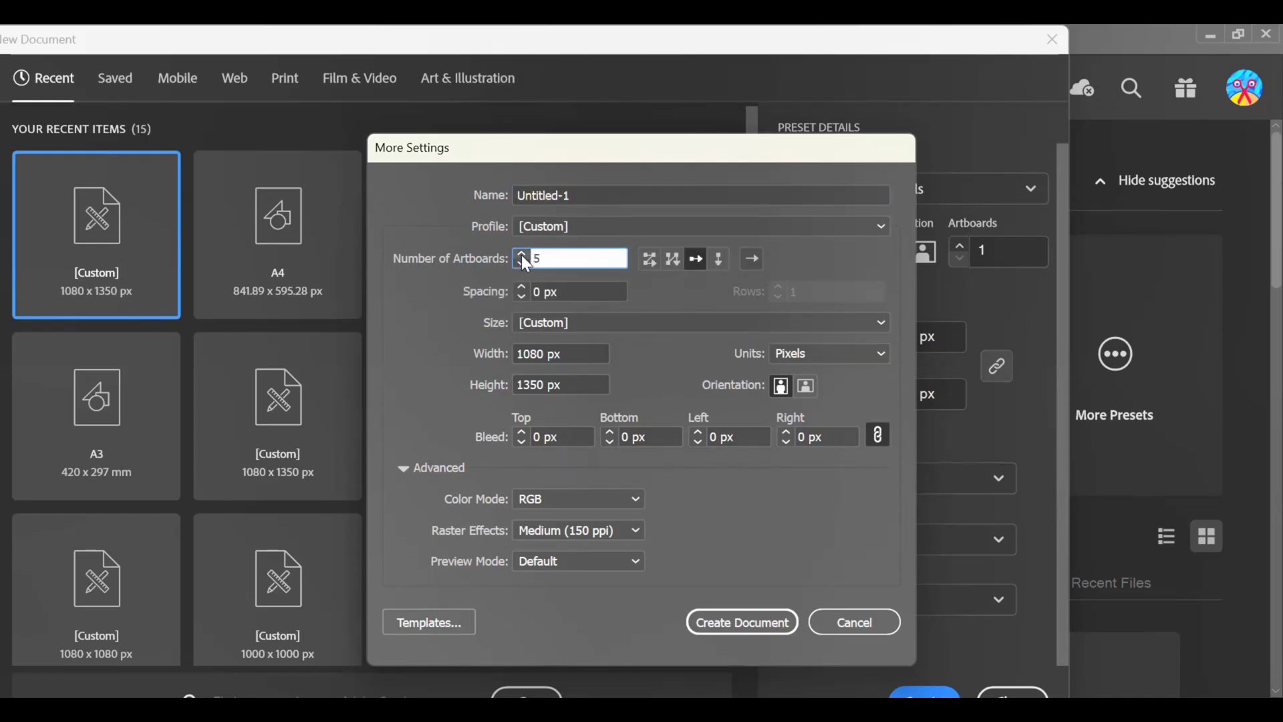
click(534, 291)
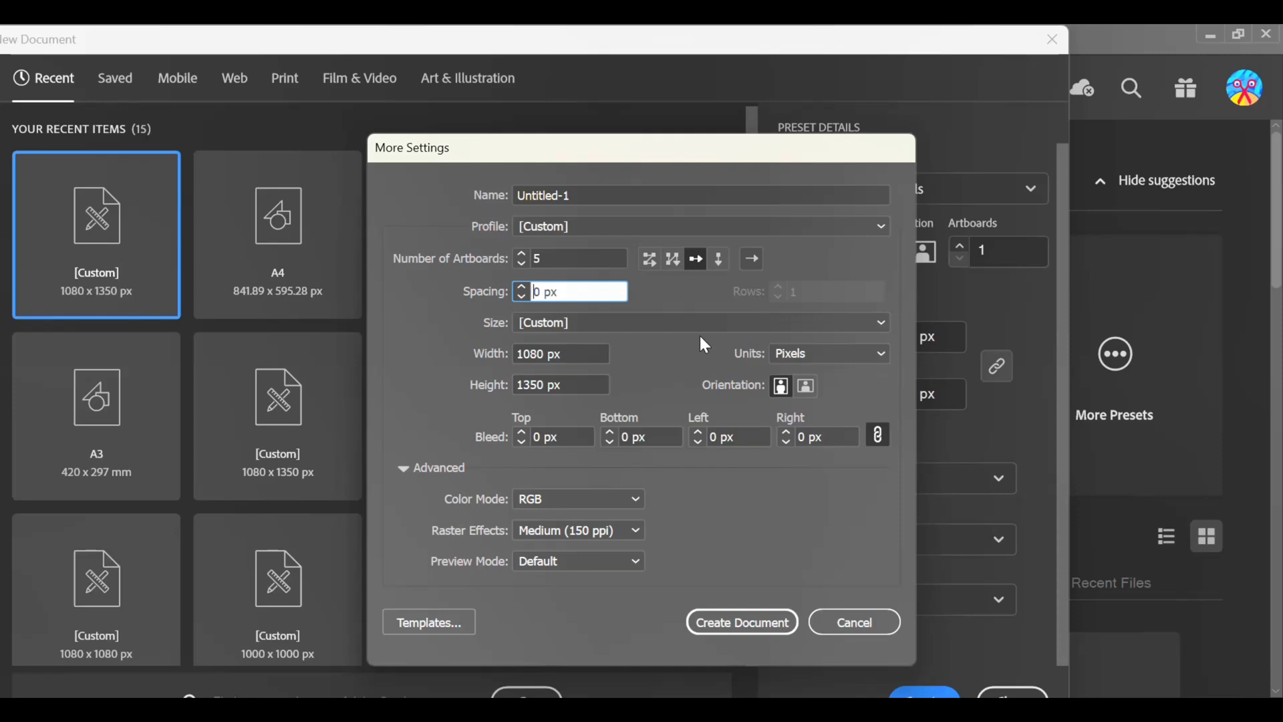
- Create the five-artboard document and draw a rectangle spanning all the artboards
click(740, 624)
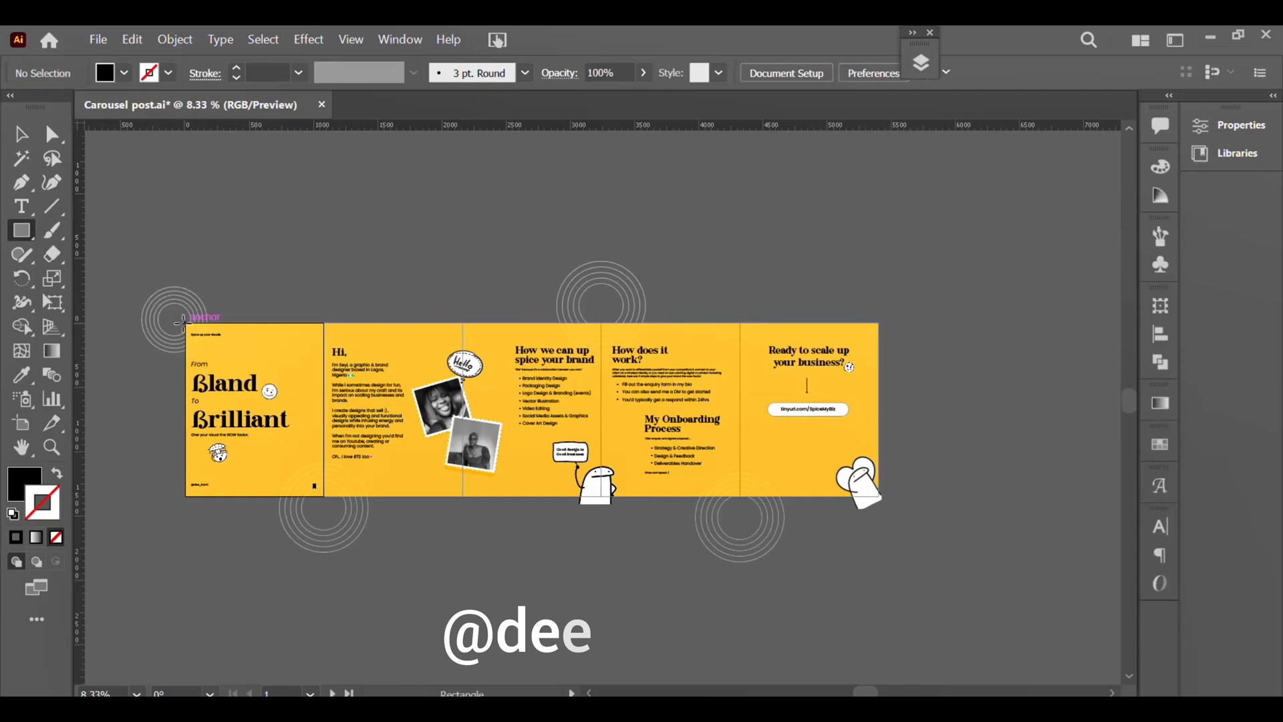
mouse_move(185, 324)
mouse_down()
mouse_move(364, 453)
mouse_move(490, 476)
mouse_move(811, 481)
mouse_move(880, 496)
mouse_up()
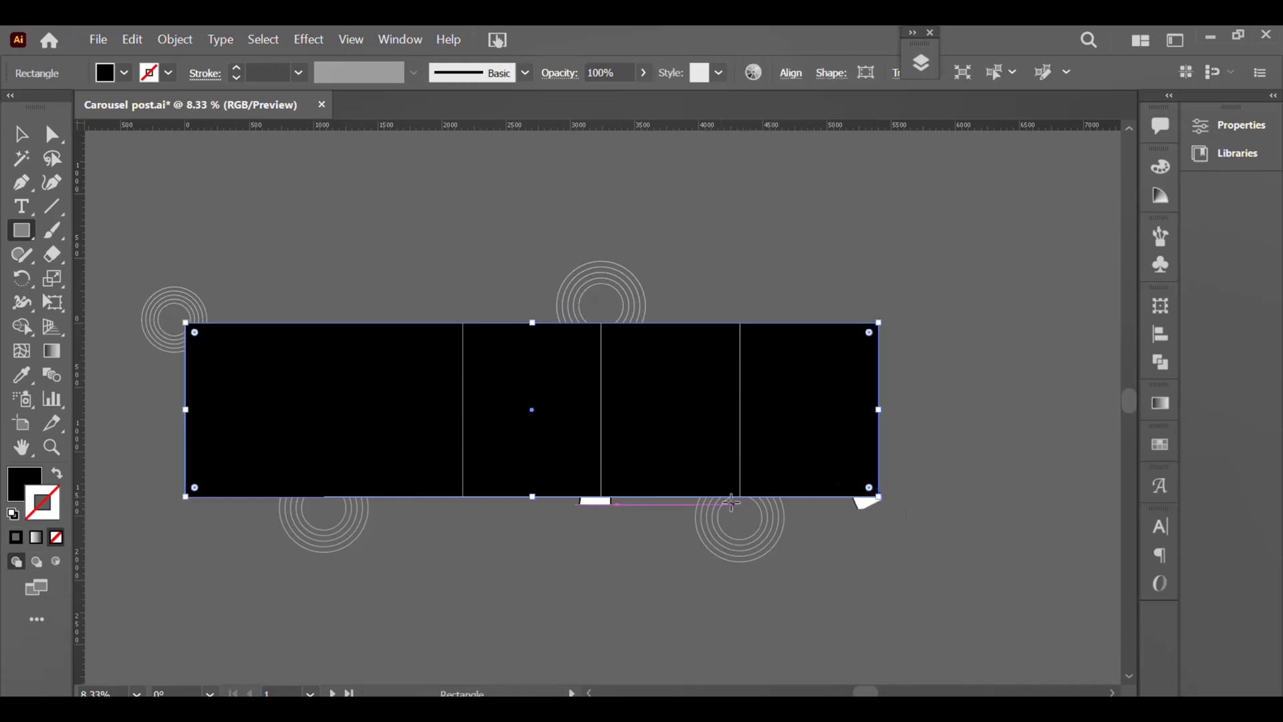
- Select all artwork, apply Make Clipping Mask to the covering rectangle, and deselect
scroll(842, 482, up, 1)
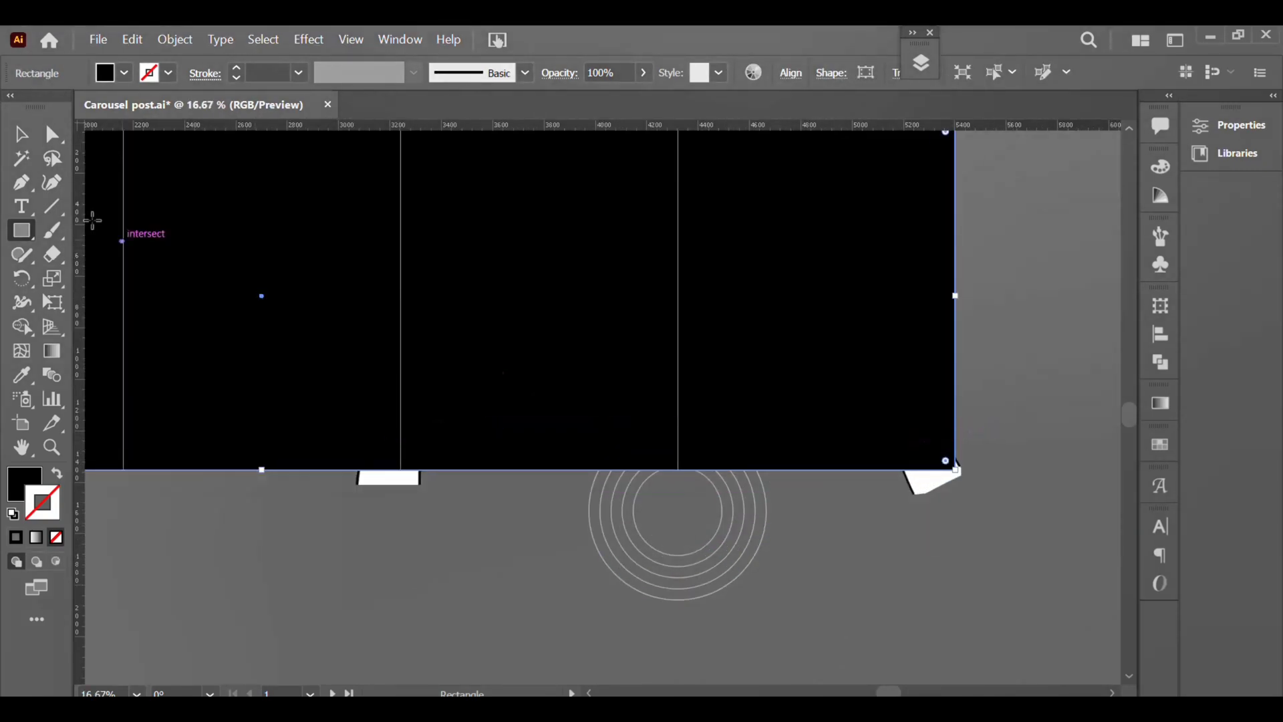
click(21, 133)
scroll(661, 494, down, 3)
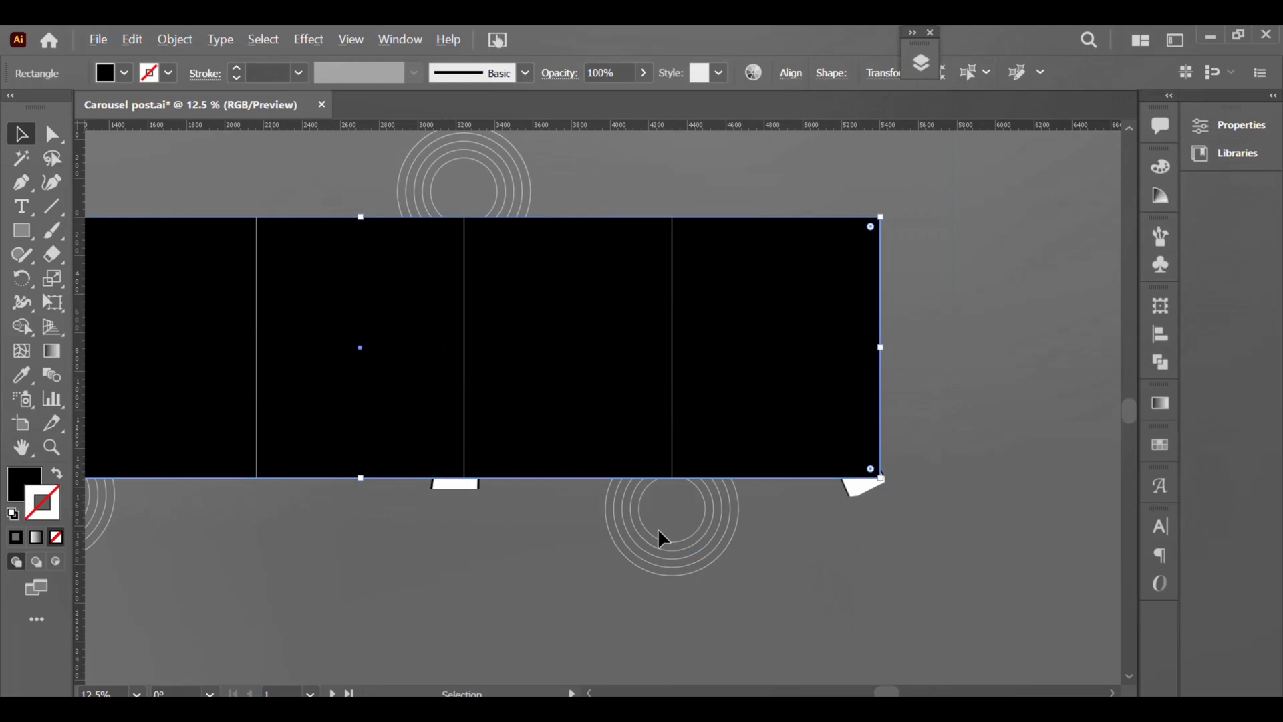
key(ctrl+a)
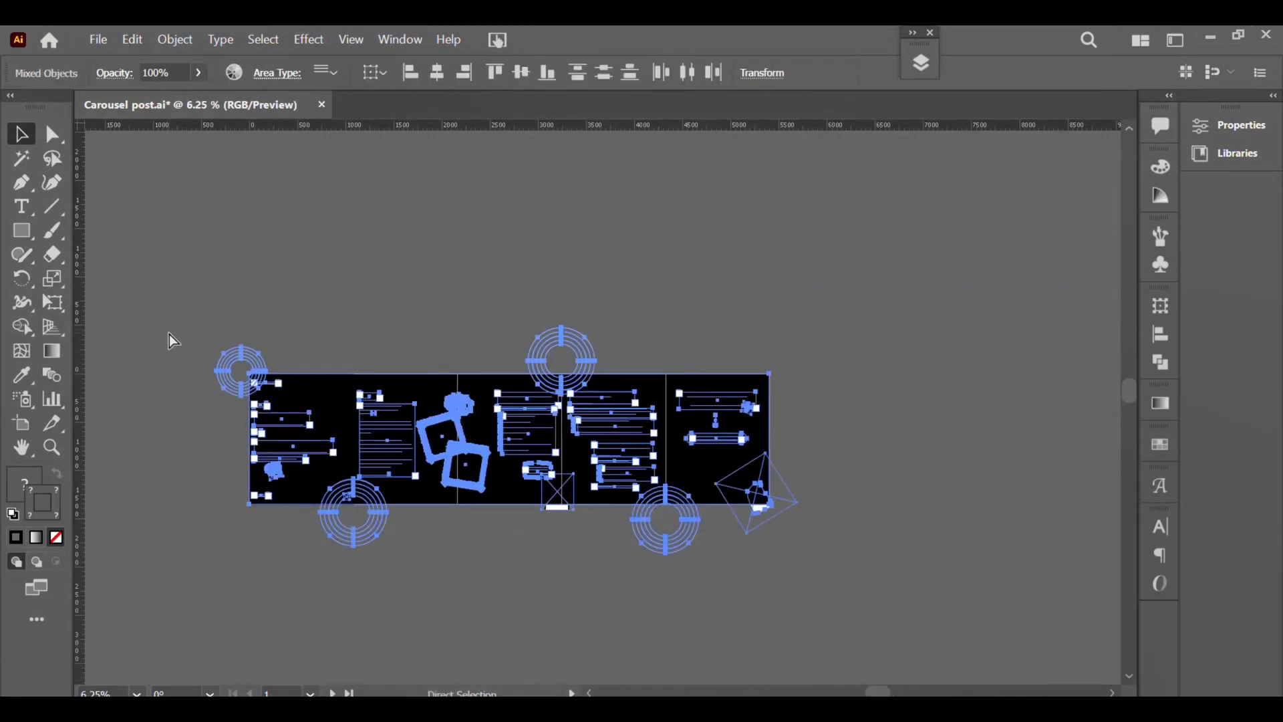
right_click(410, 429)
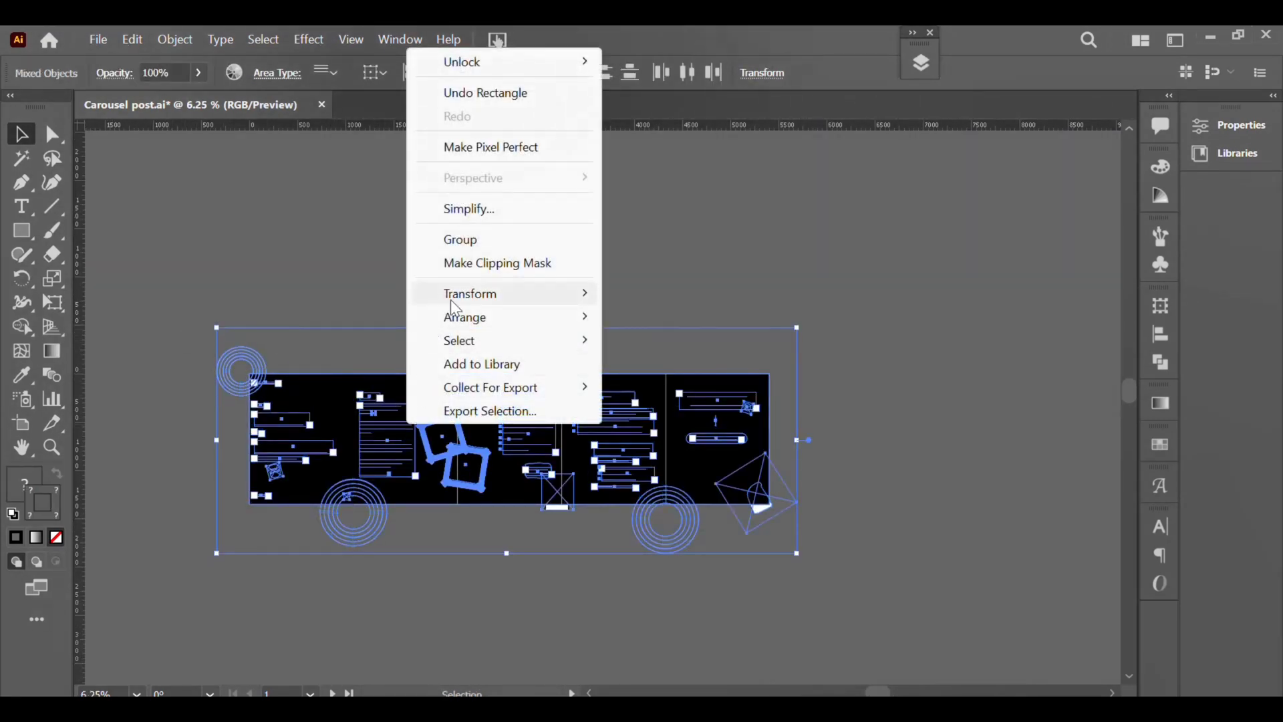
click(484, 262)
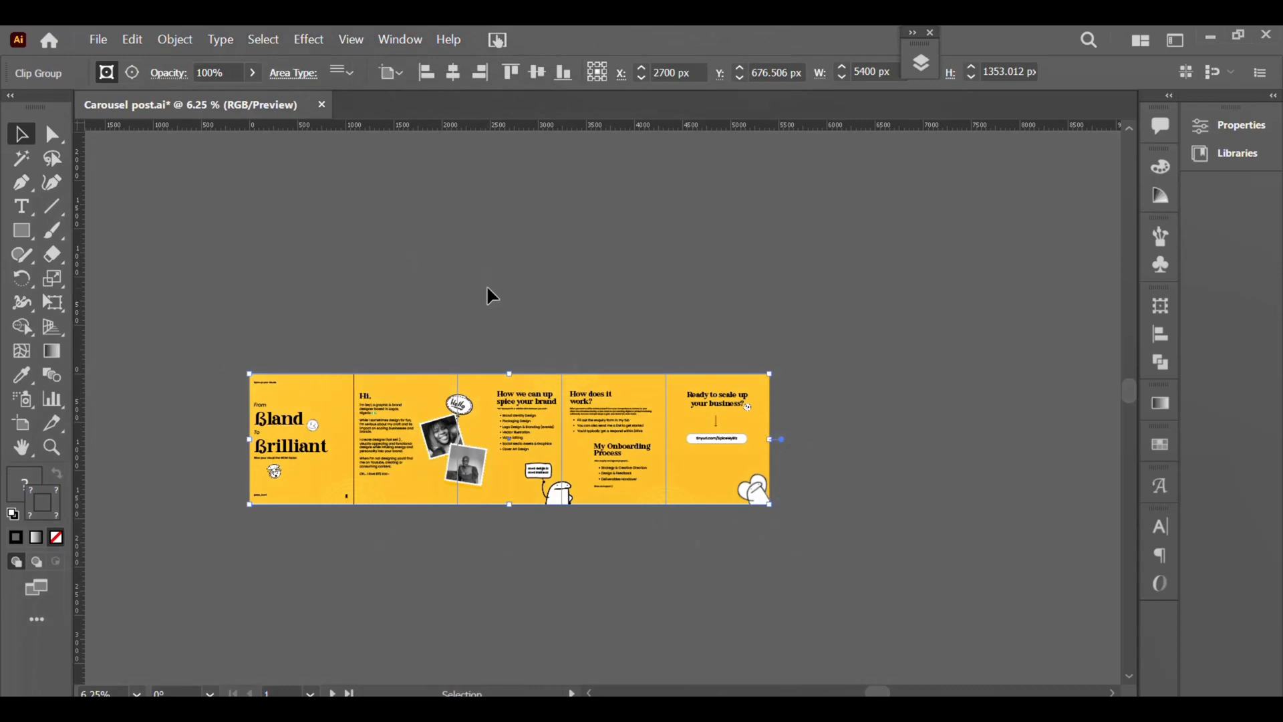
click(491, 311)
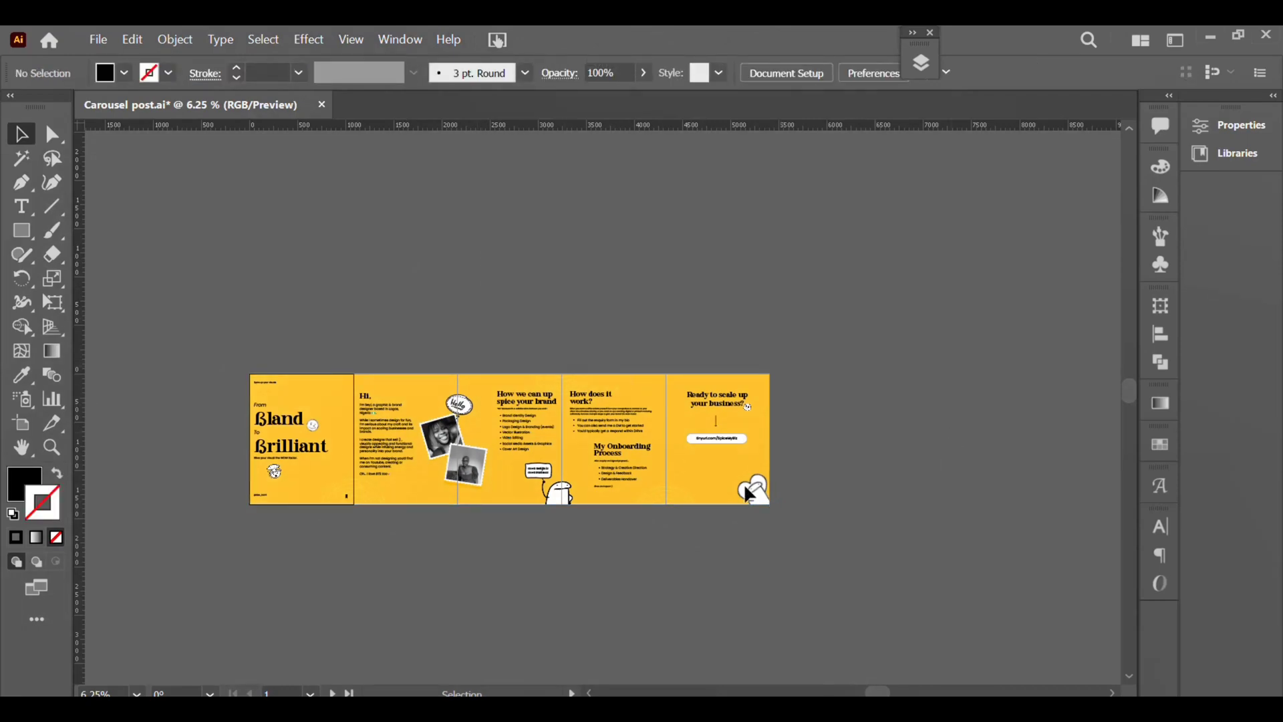
scroll(376, 485, up, 2)
scroll(252, 408, up, 1)
drag(488, 380, 269, 398)
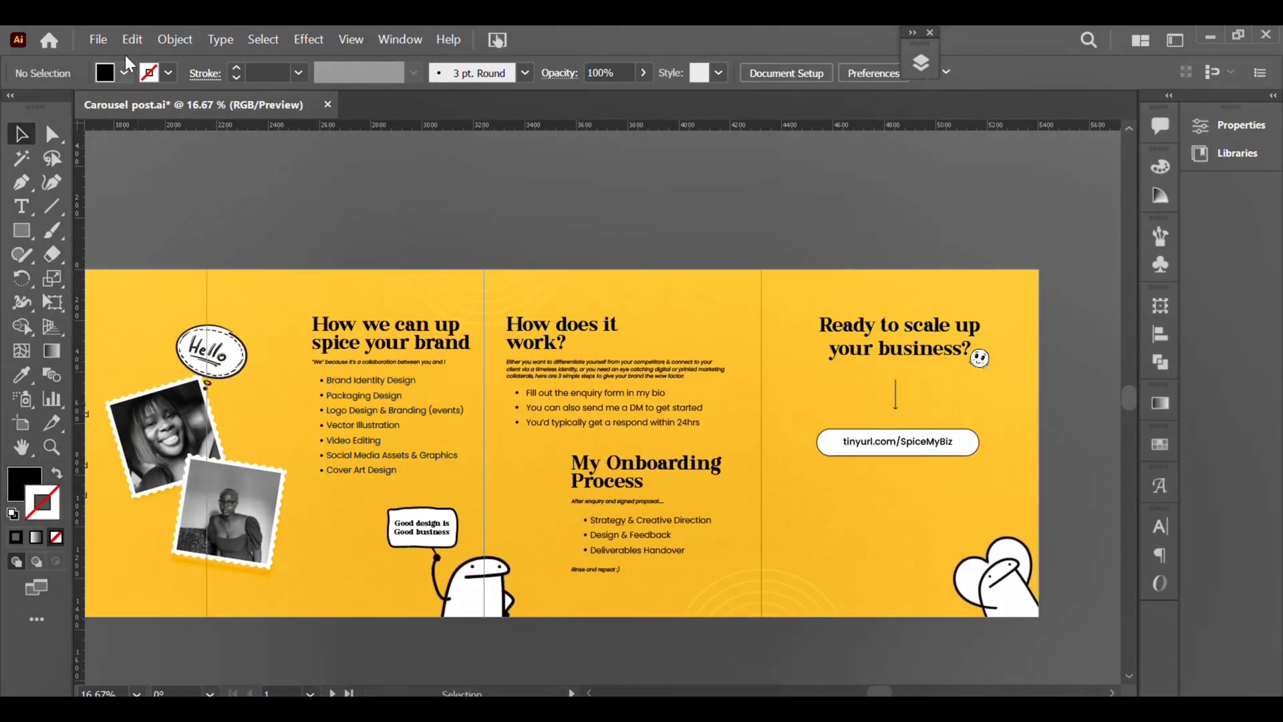
- Open Export for Screens and set the destination folder to Pictures\IG CONTENT
click(98, 39)
mouse_move(243, 460)
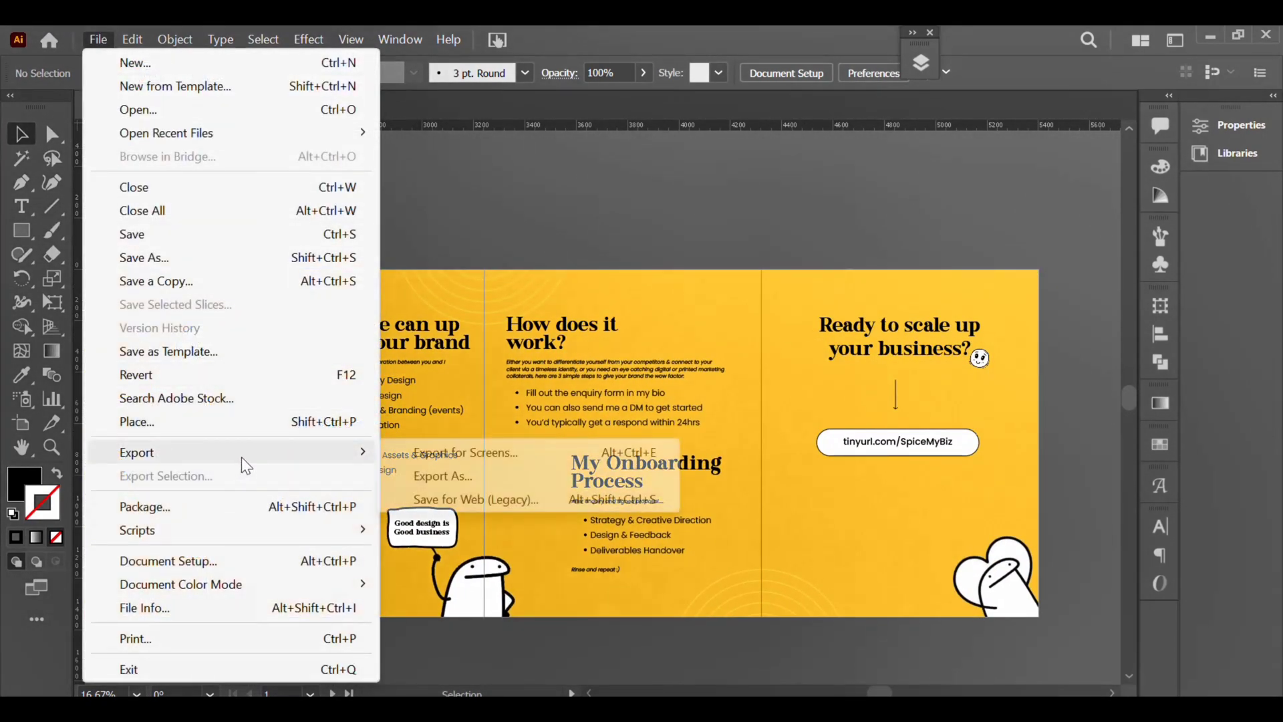
click(460, 452)
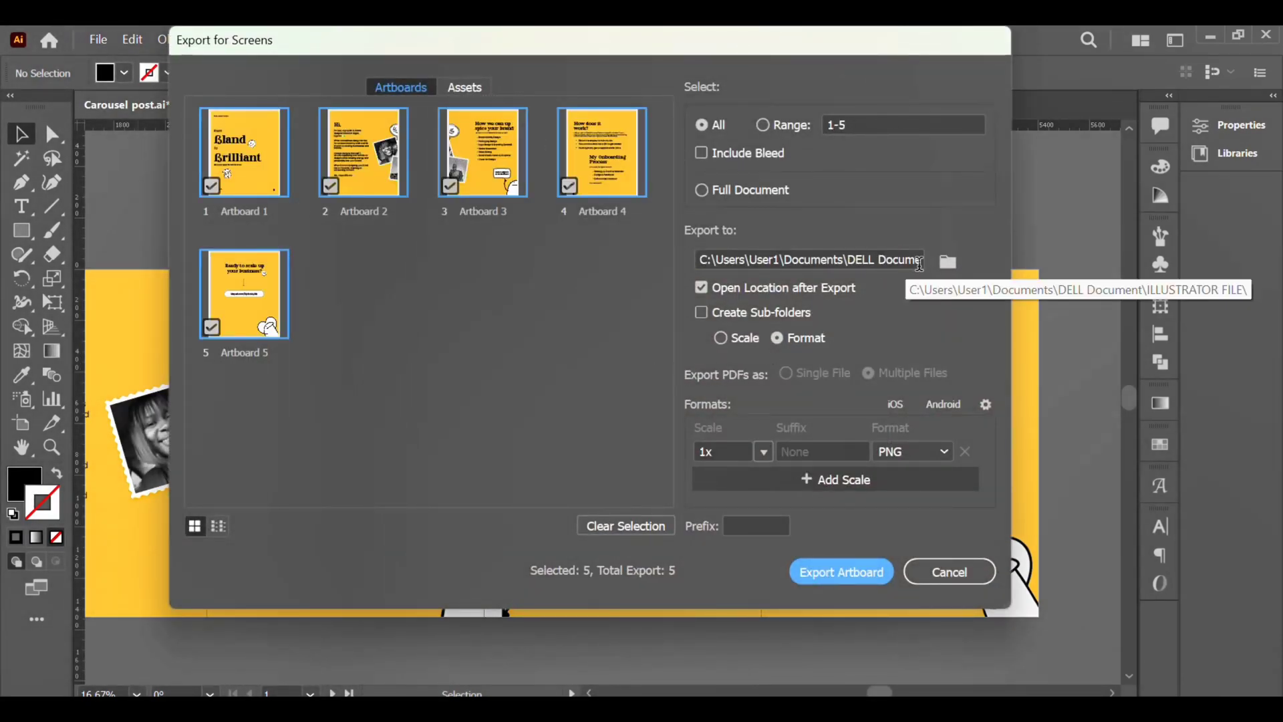
click(948, 262)
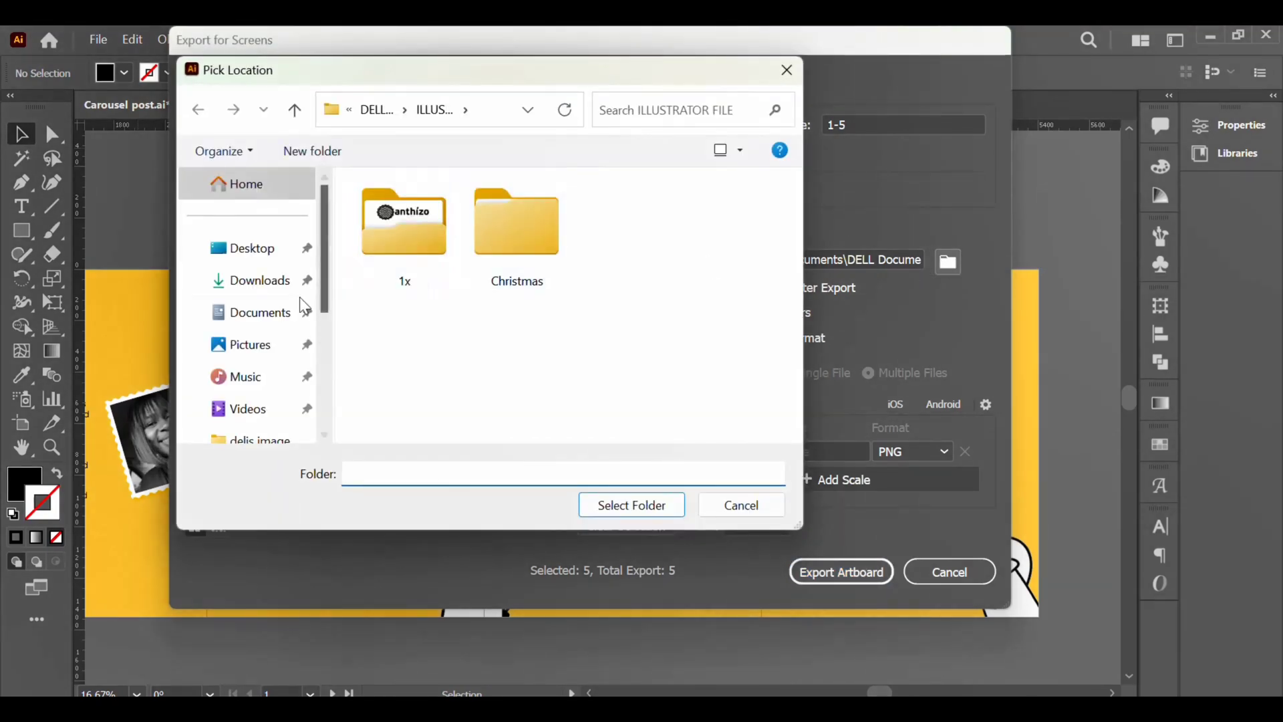
click(239, 344)
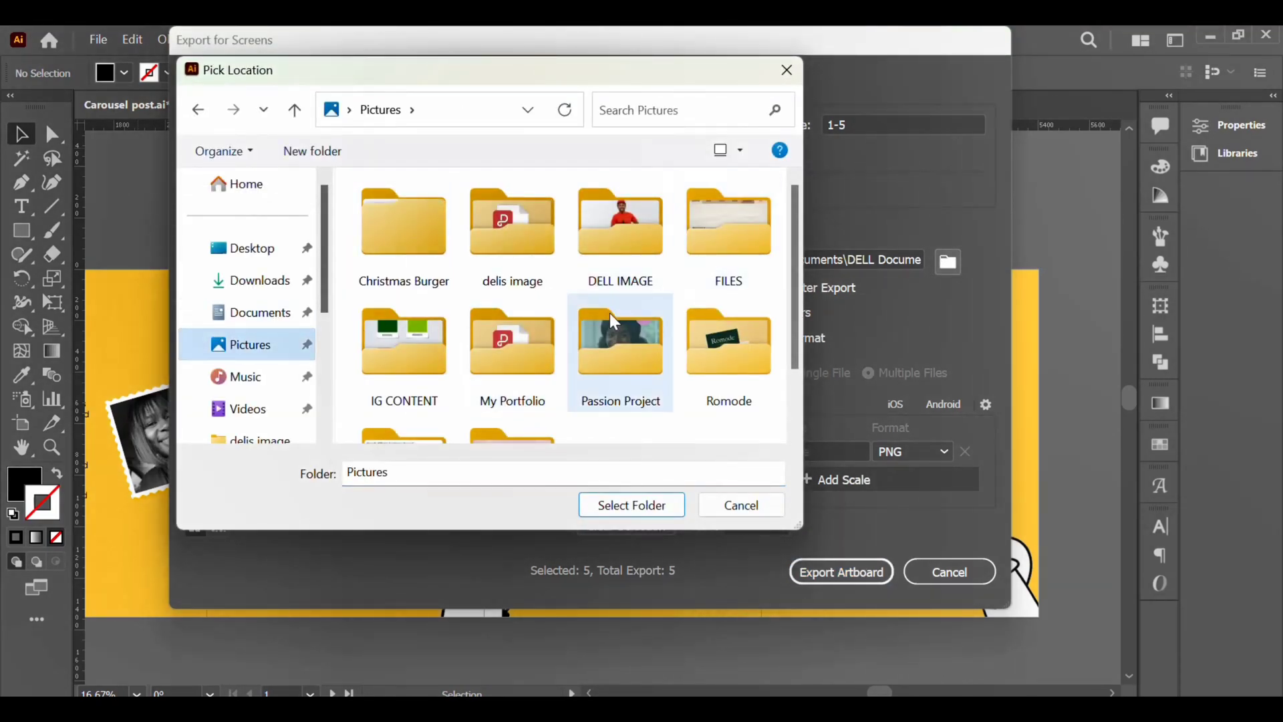
click(435, 364)
click(632, 506)
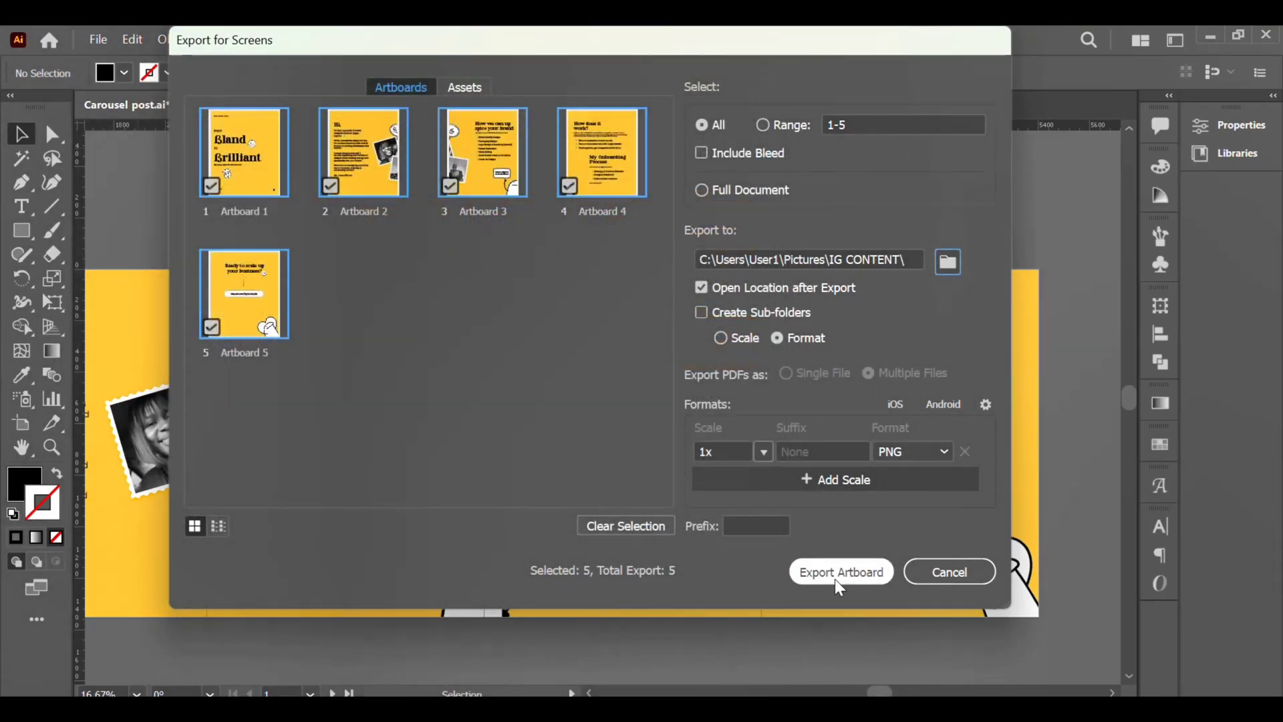
- Keep the export format as PNG and export all five artboards
click(944, 452)
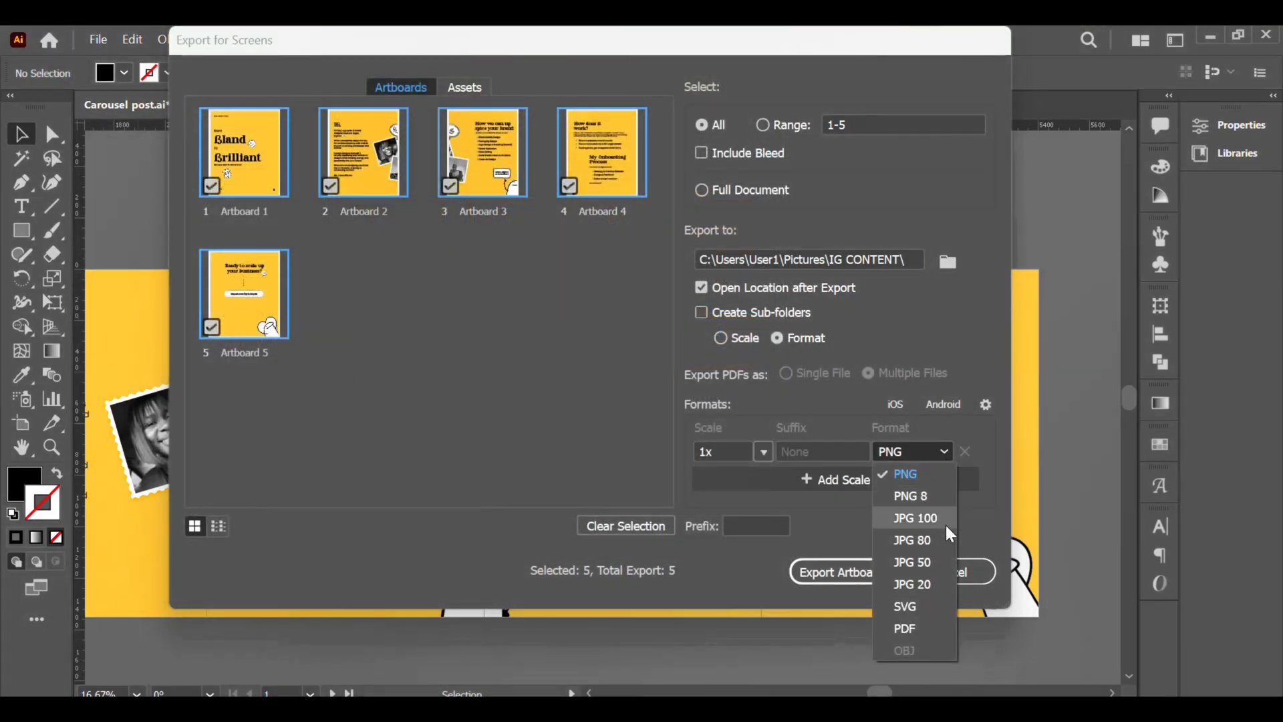
click(923, 518)
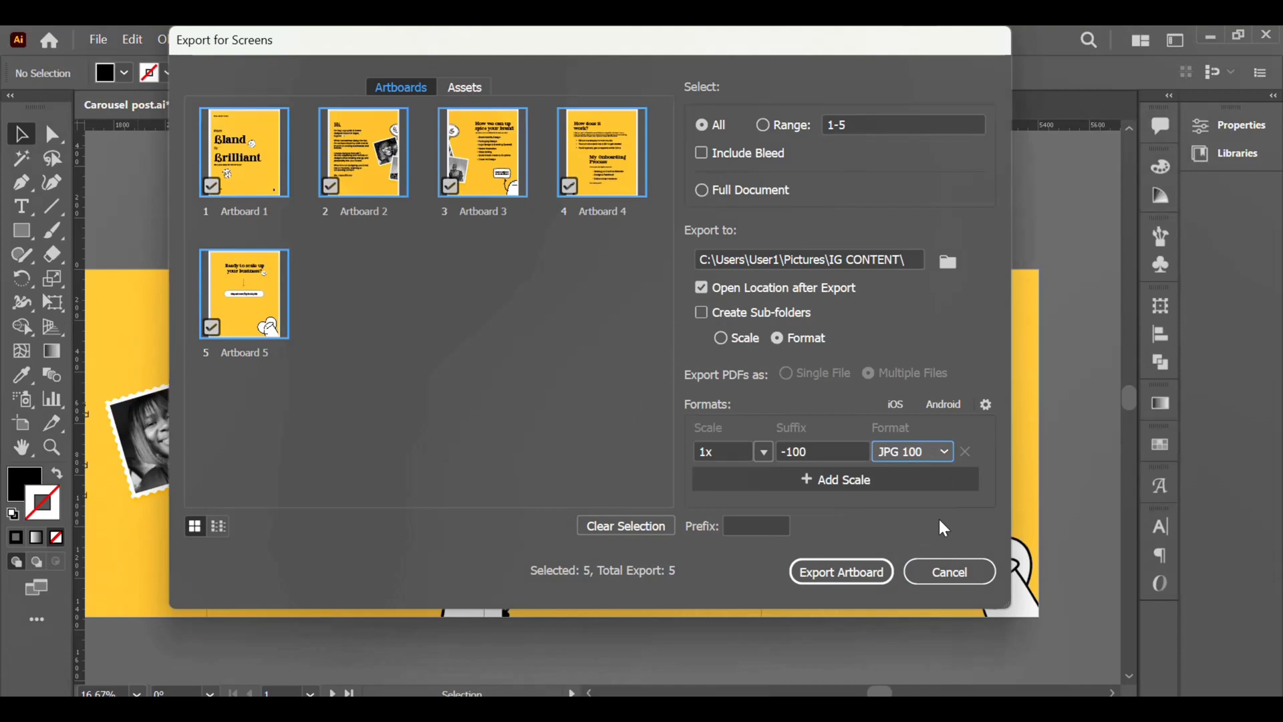
click(940, 459)
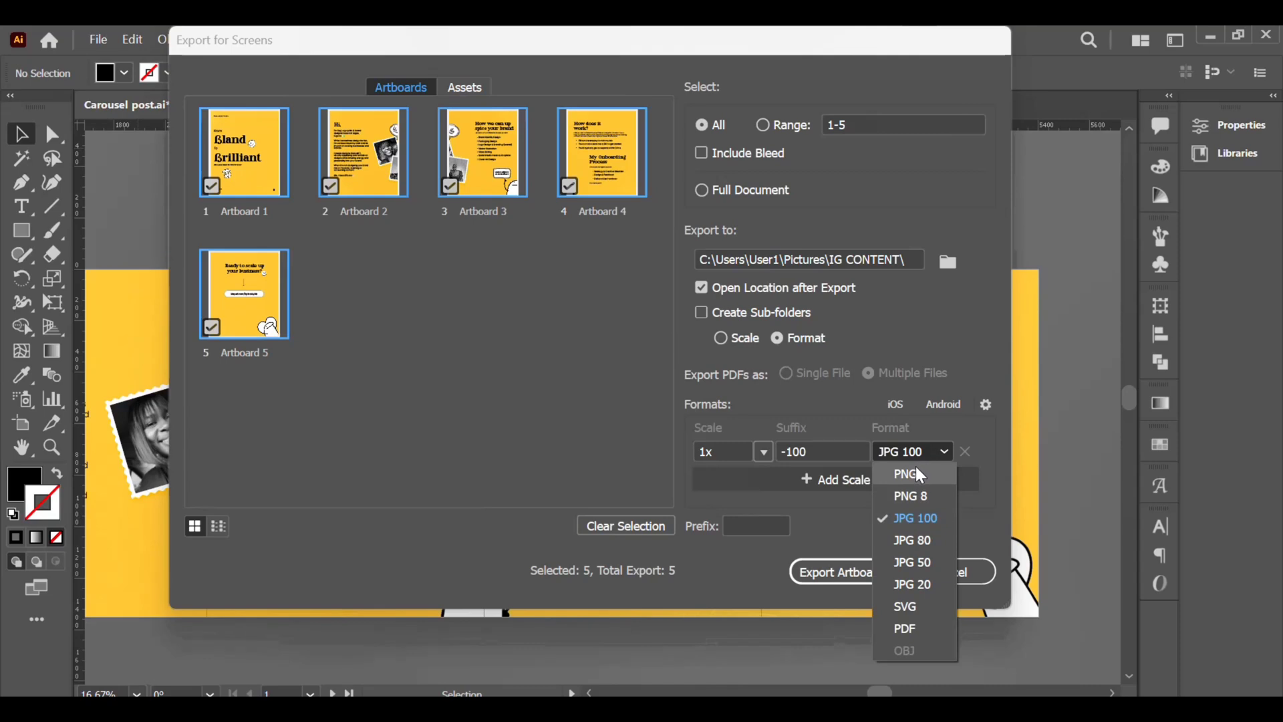
click(921, 474)
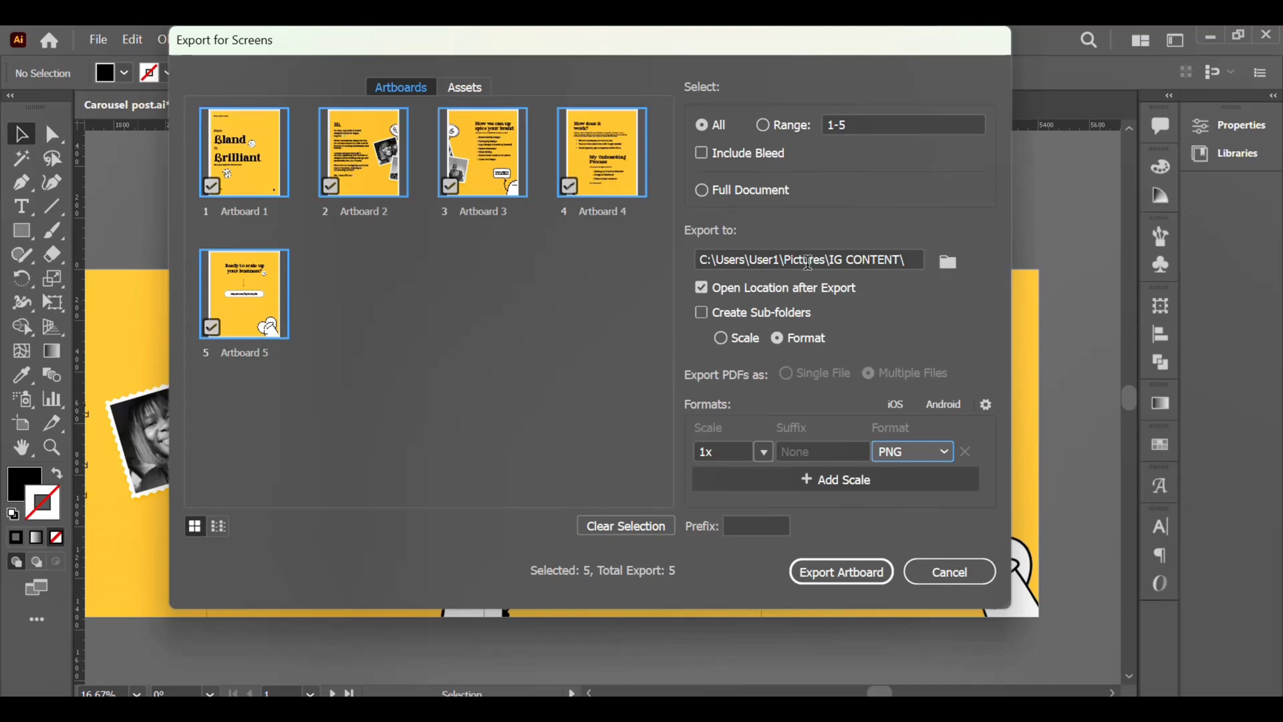
click(866, 586)
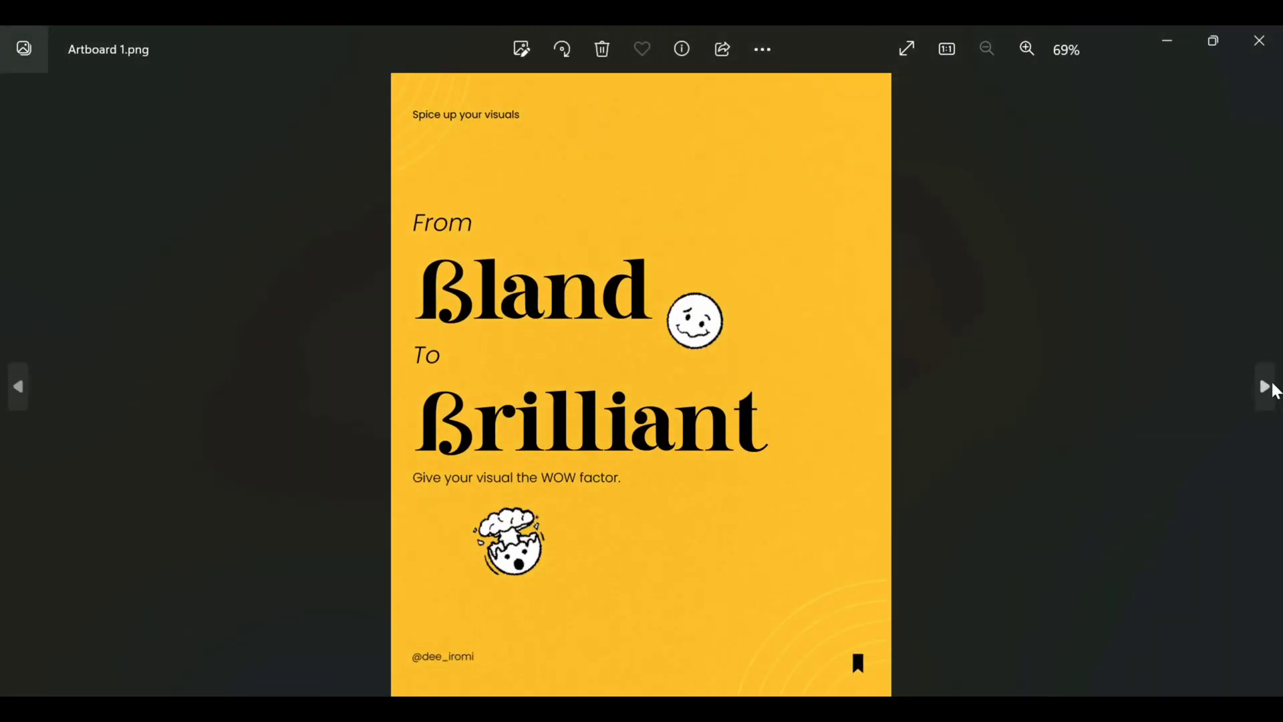
- Step through the exported slides from Artboard 2.png to the closing Artboard 5.png
click(1275, 391)
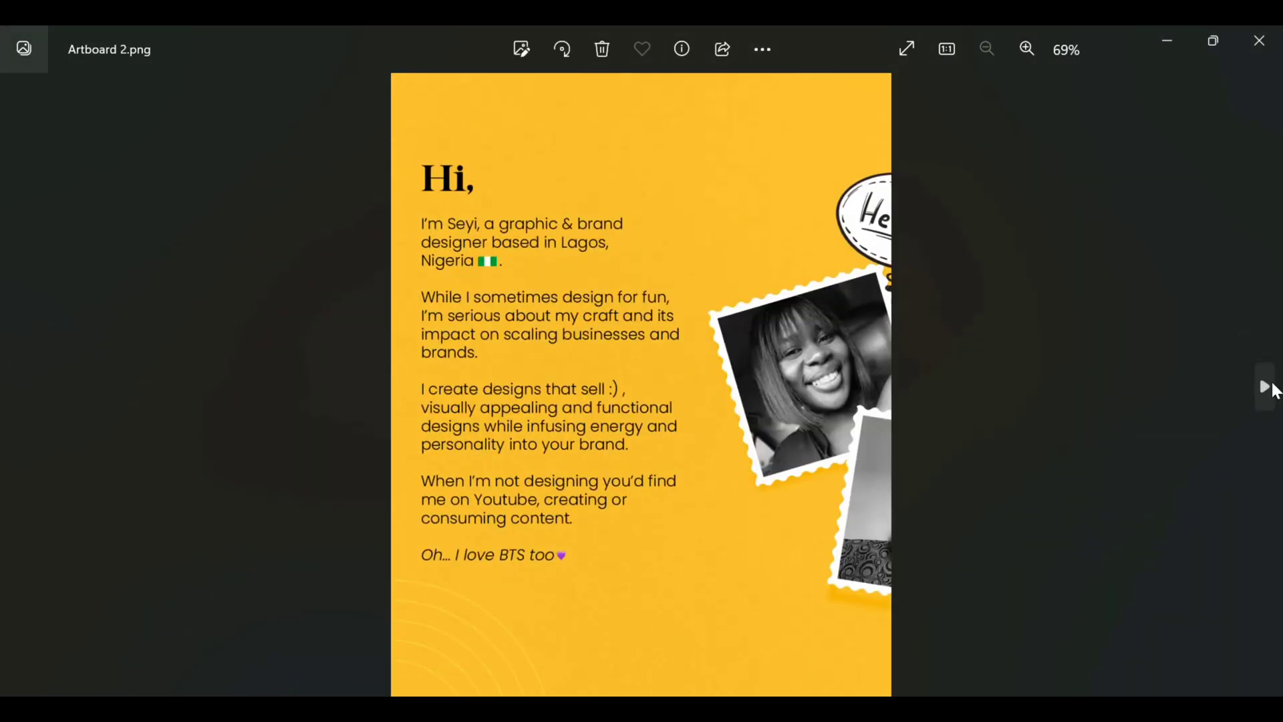
click(1275, 390)
click(1275, 391)
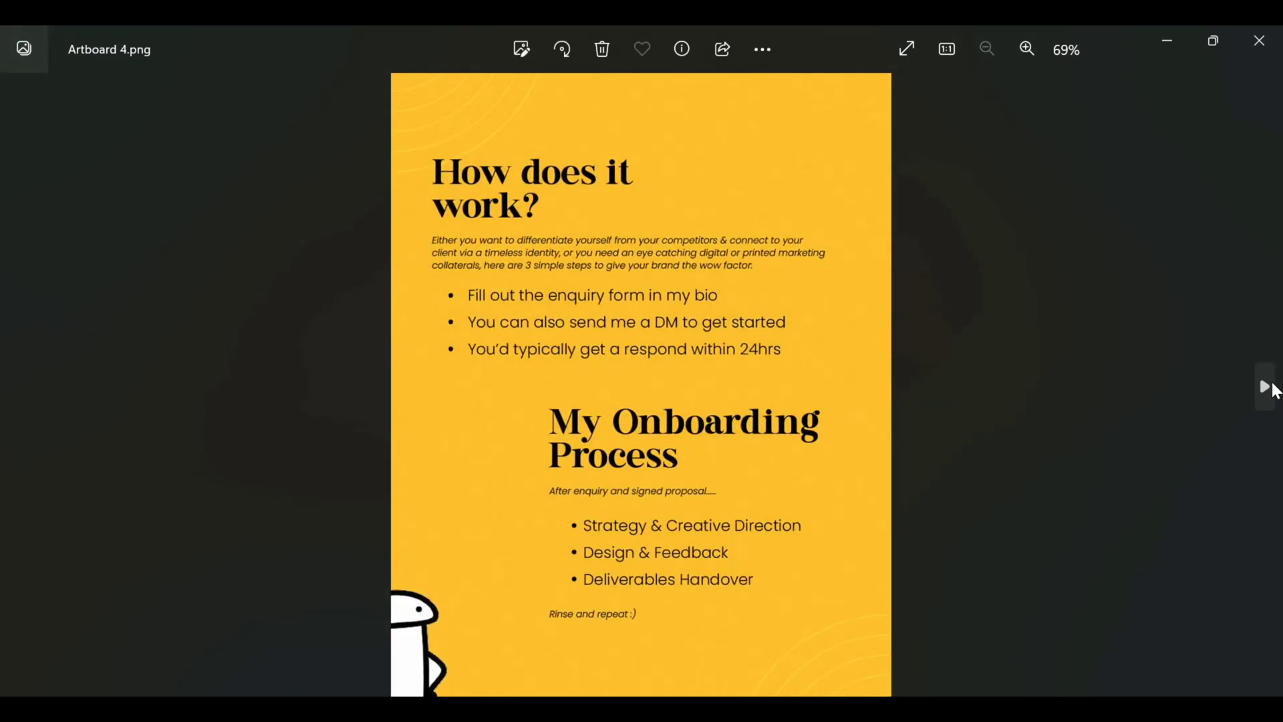
click(1274, 391)
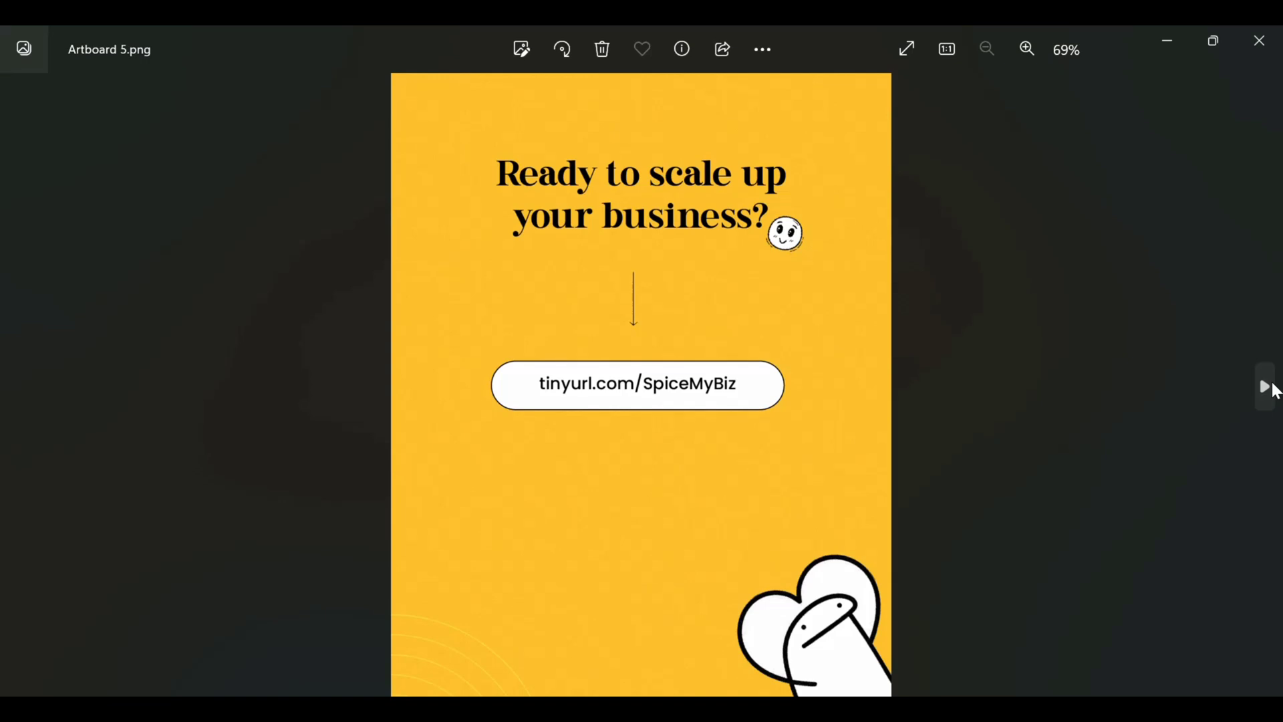
- Close the Photos viewer and the IG CONTENT folder window, then zoom out on the carousel
click(1260, 41)
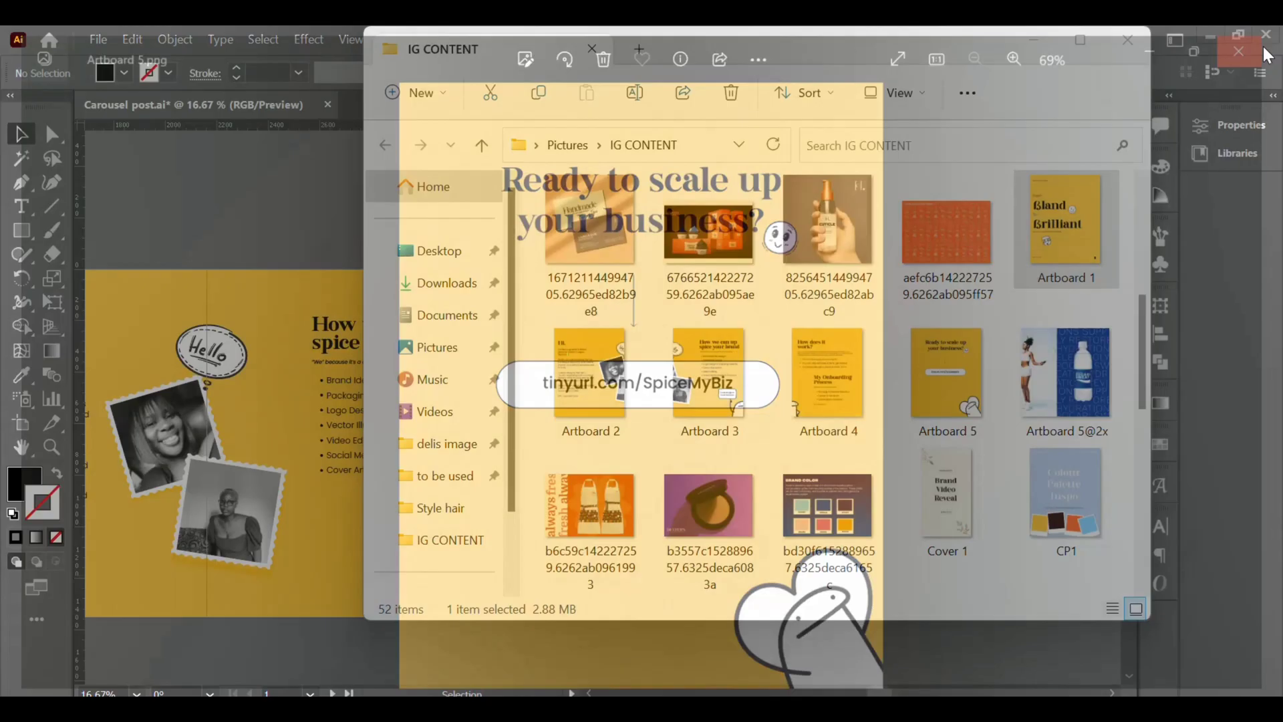
click(1128, 50)
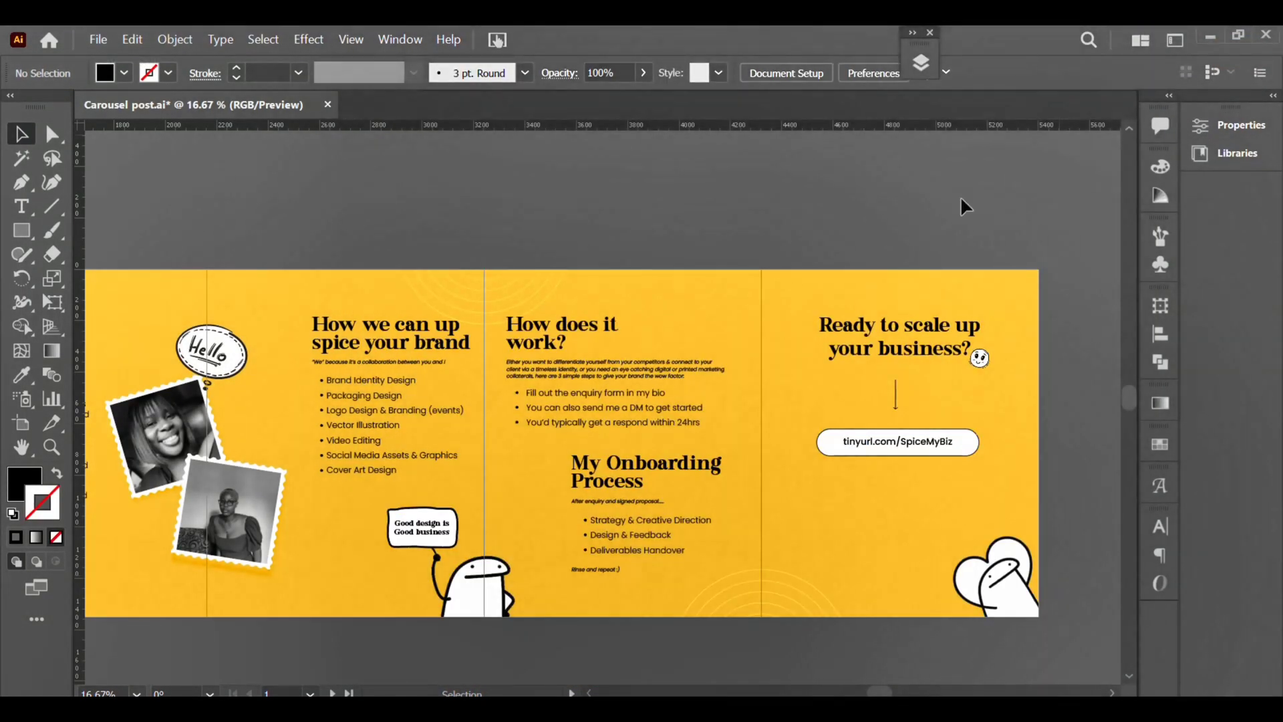
scroll(811, 267, down, 1)
scroll(811, 274, down, 1)
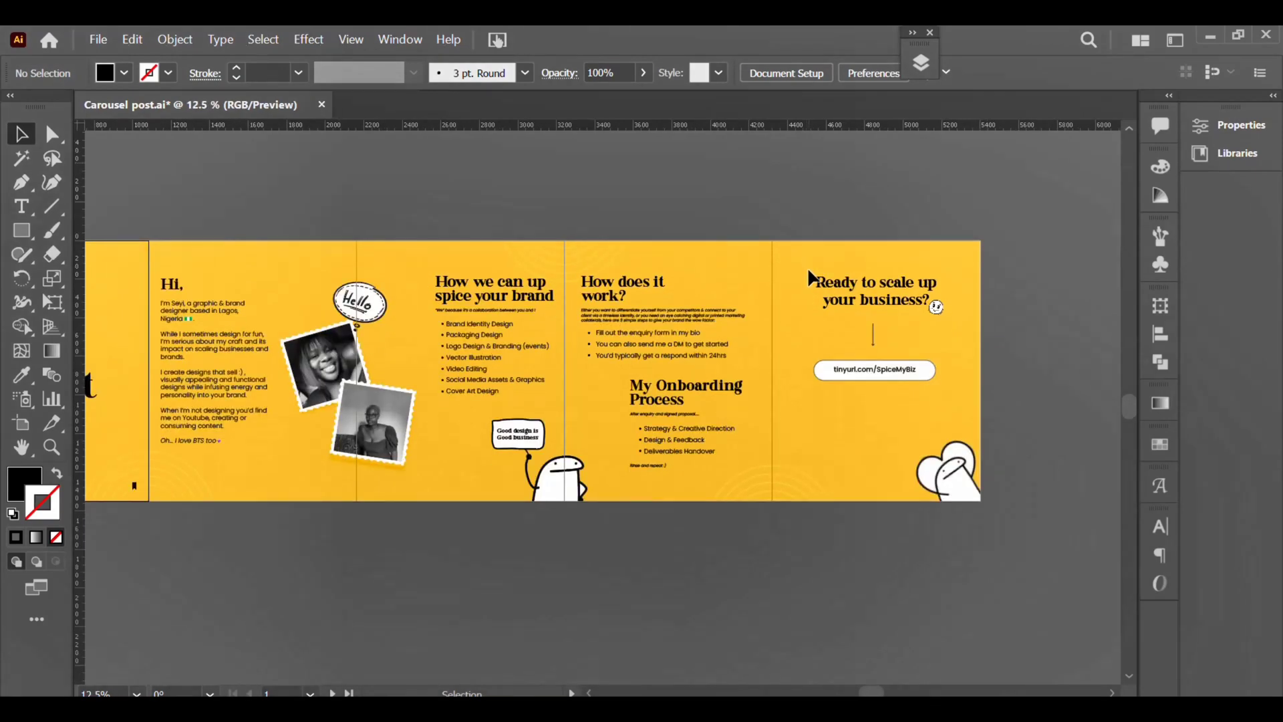